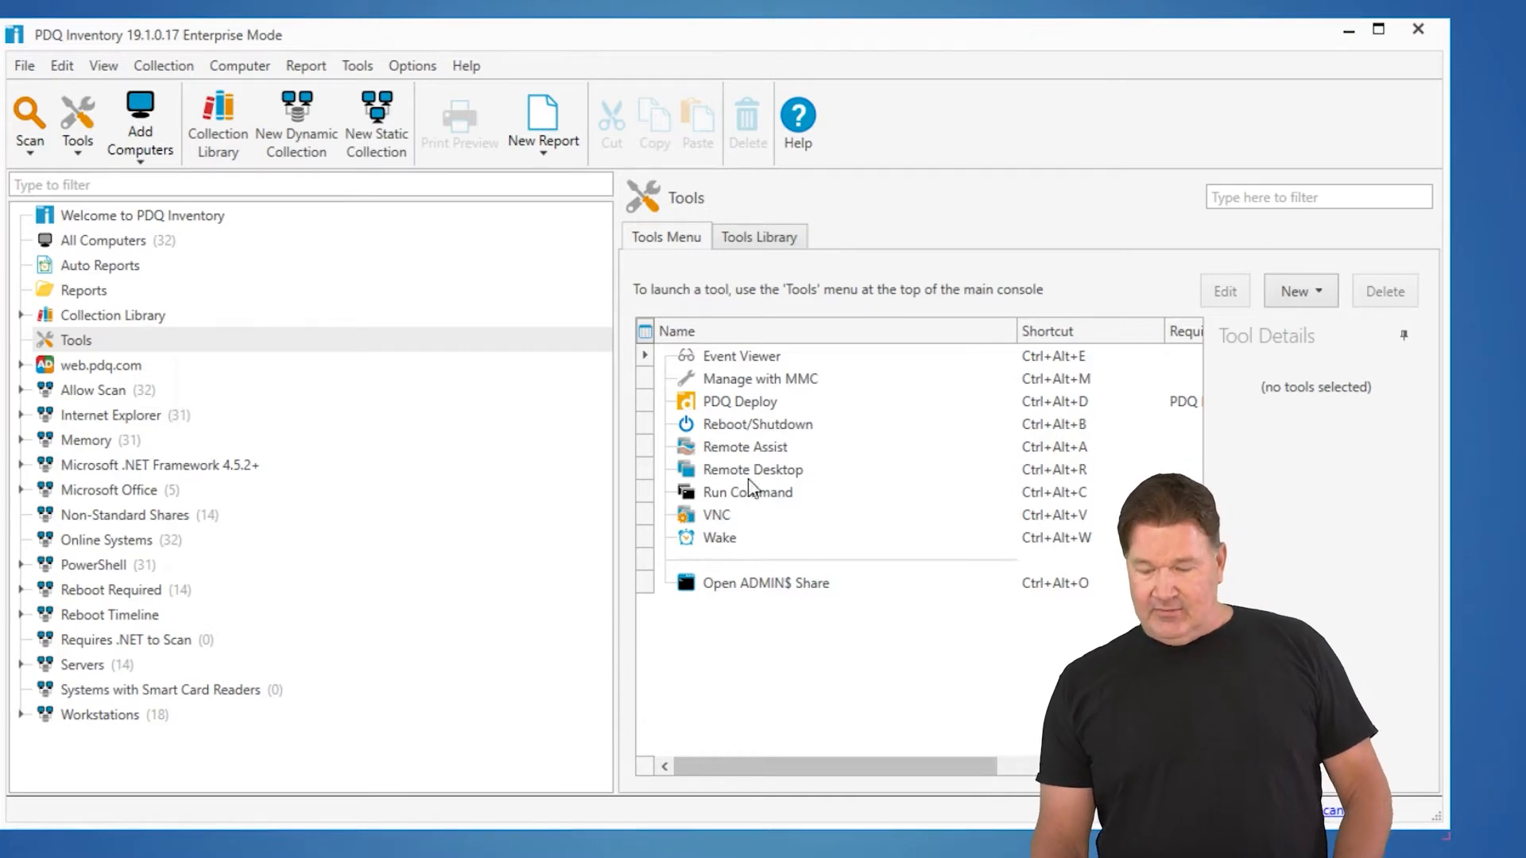
- Show all computers and select ALANRAILS, cancelling the credentials prompt that appears
click(117, 248)
click(673, 286)
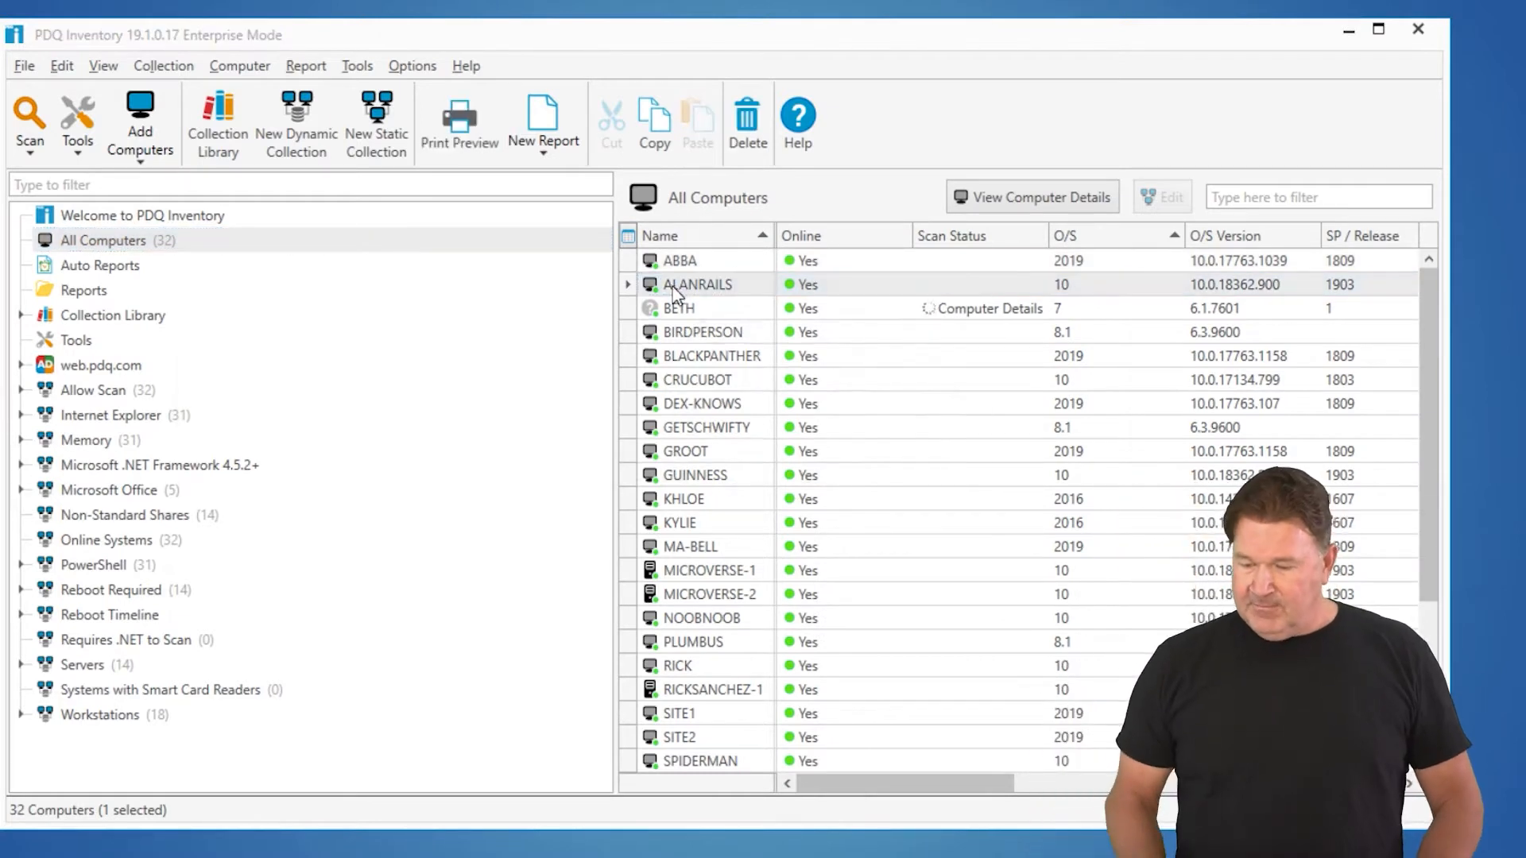
double_click(674, 284)
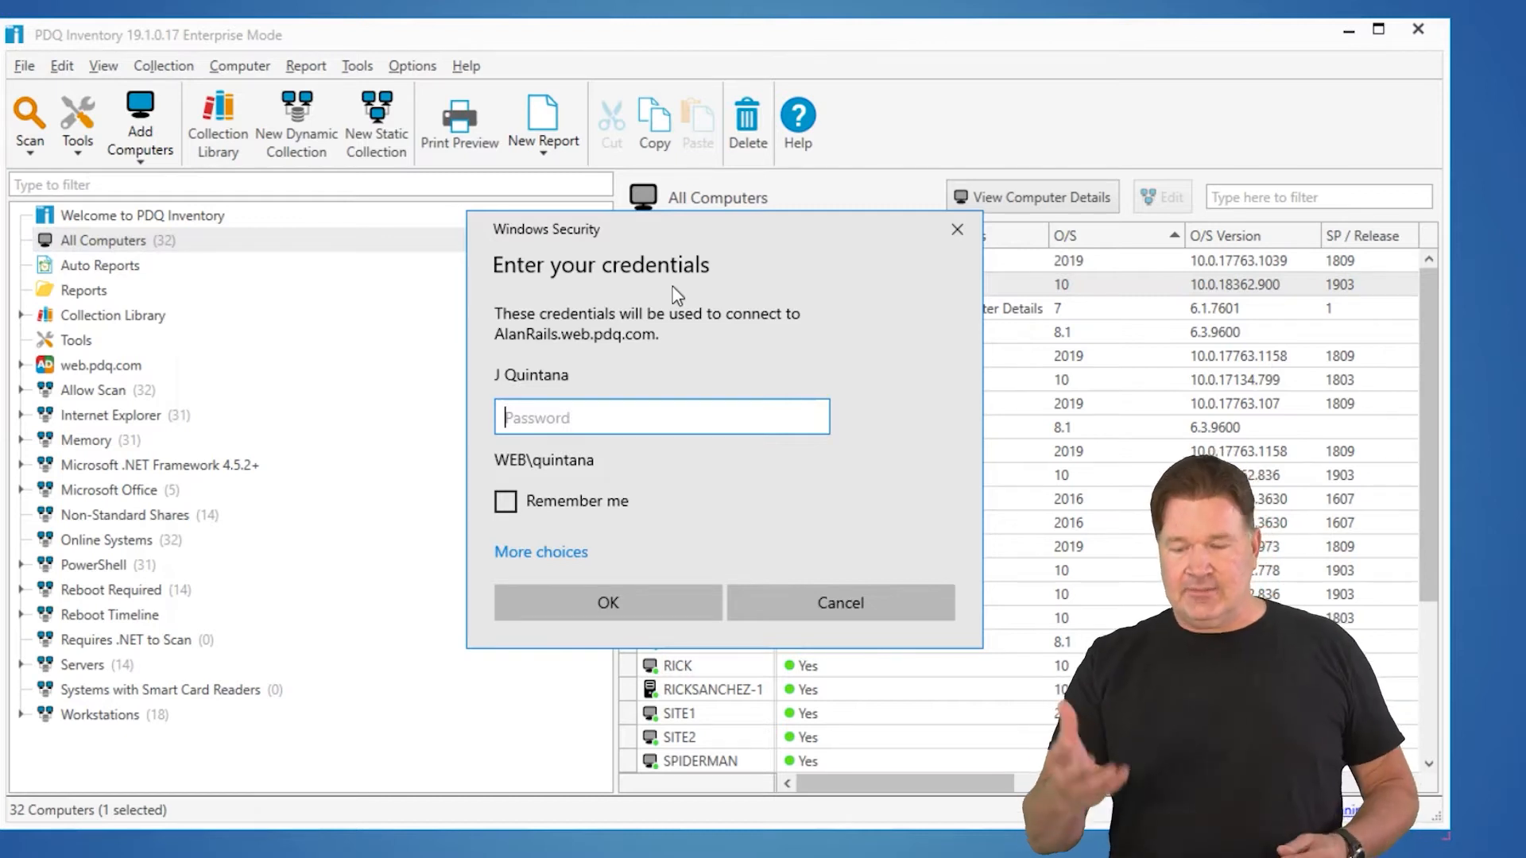
click(956, 229)
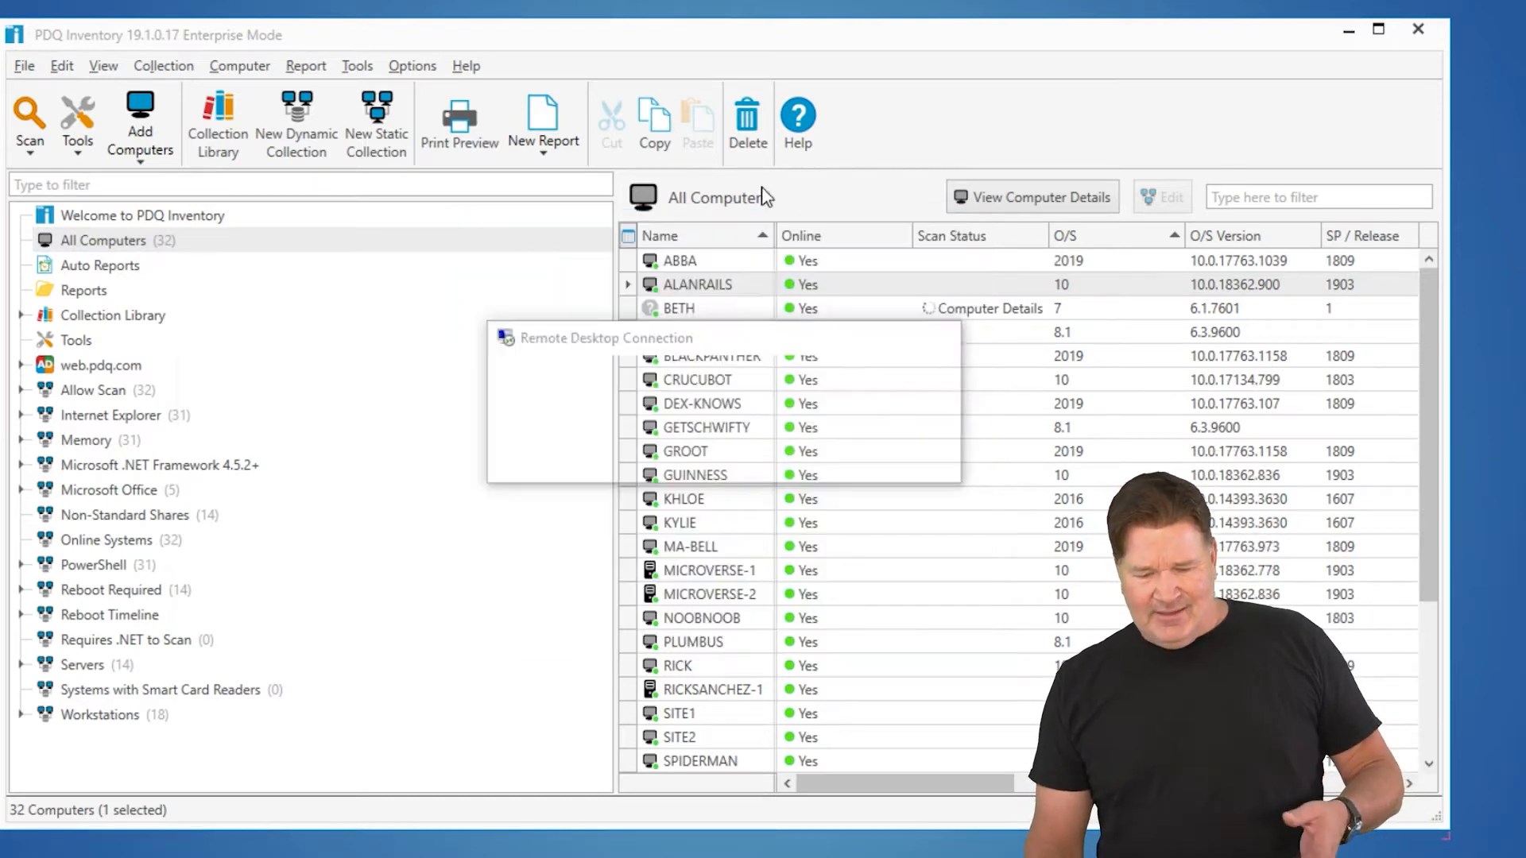
- Bring up the Tools menu and choose Customize to reach the tools page
click(357, 65)
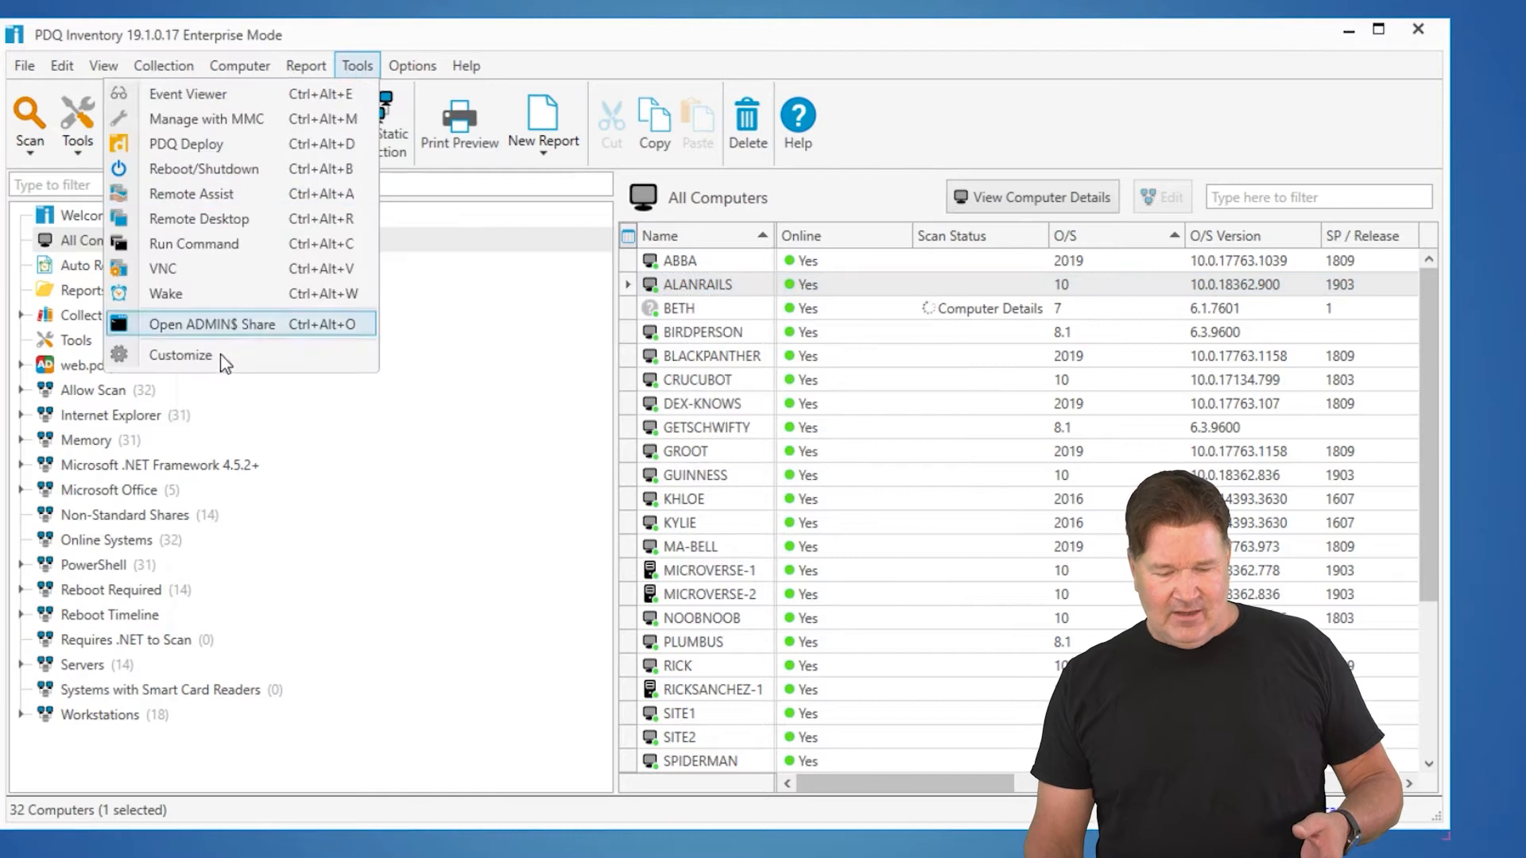
click(179, 355)
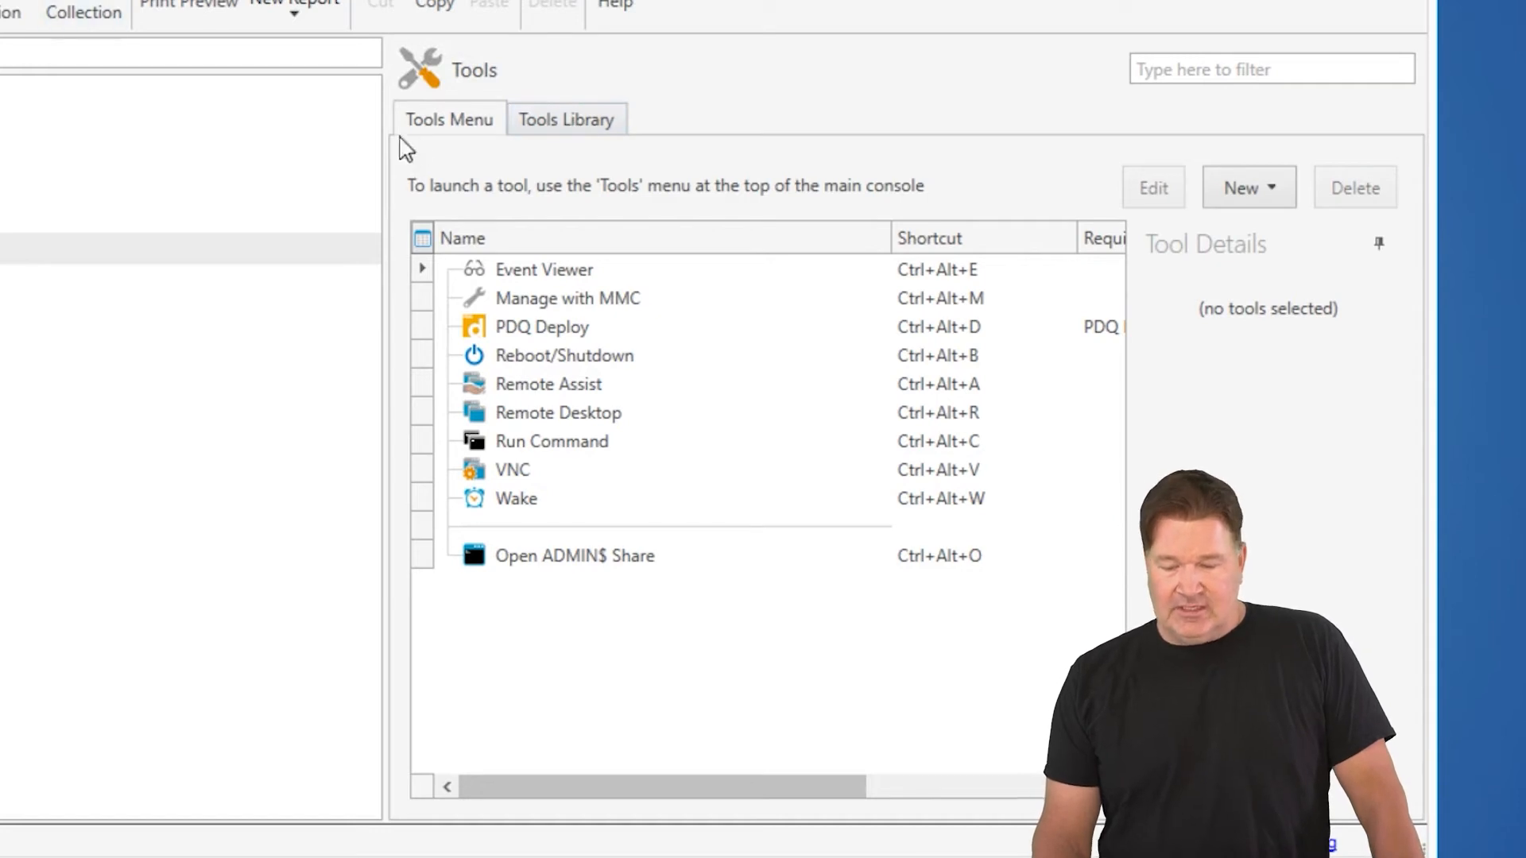
- Show the launchable tools list again with Alt+T and then close it
key(alt+t)
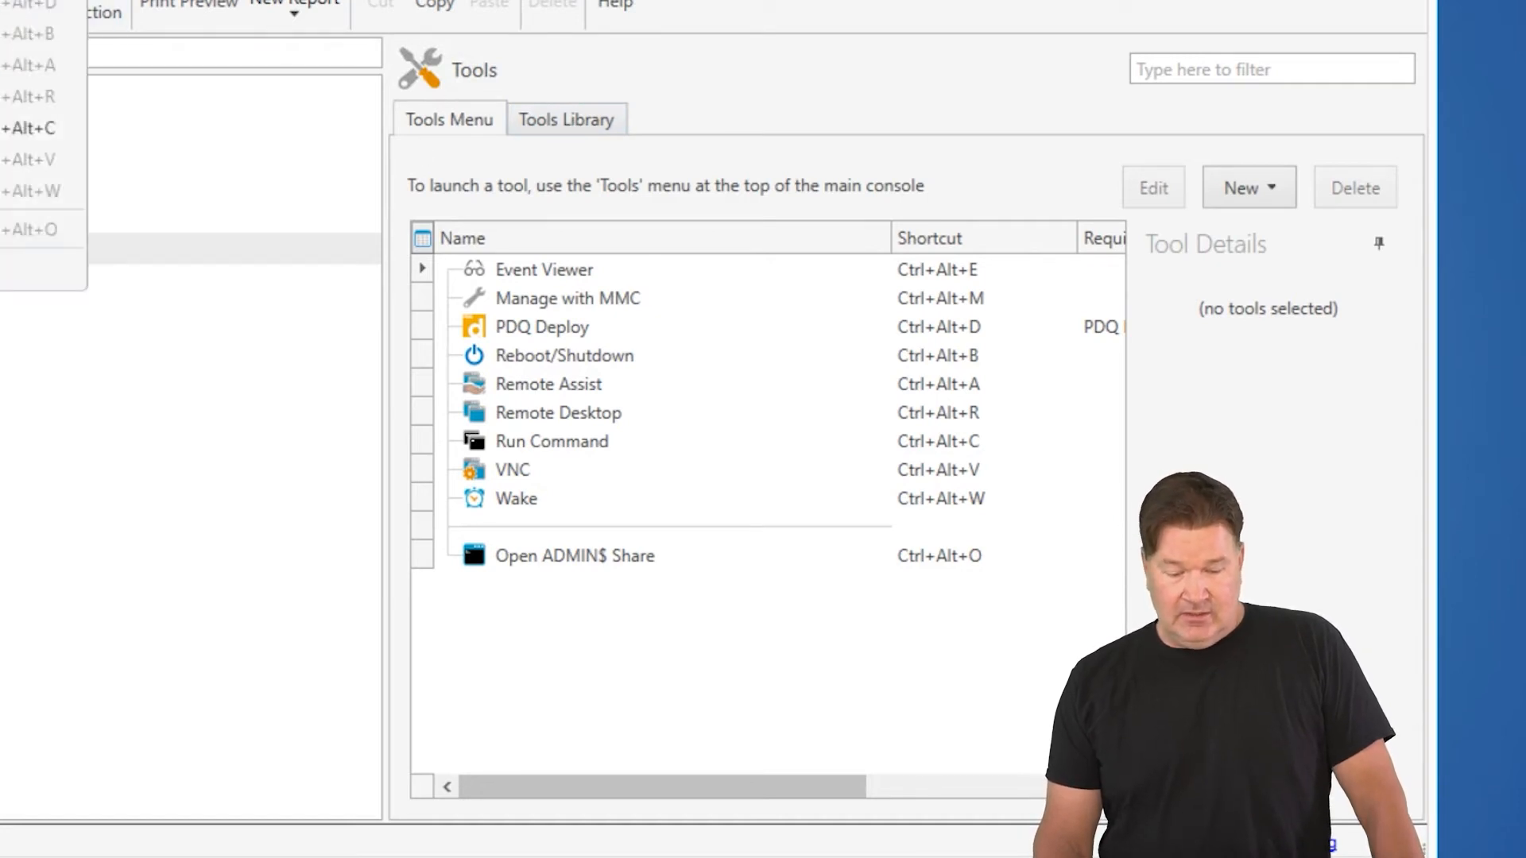
click(451, 121)
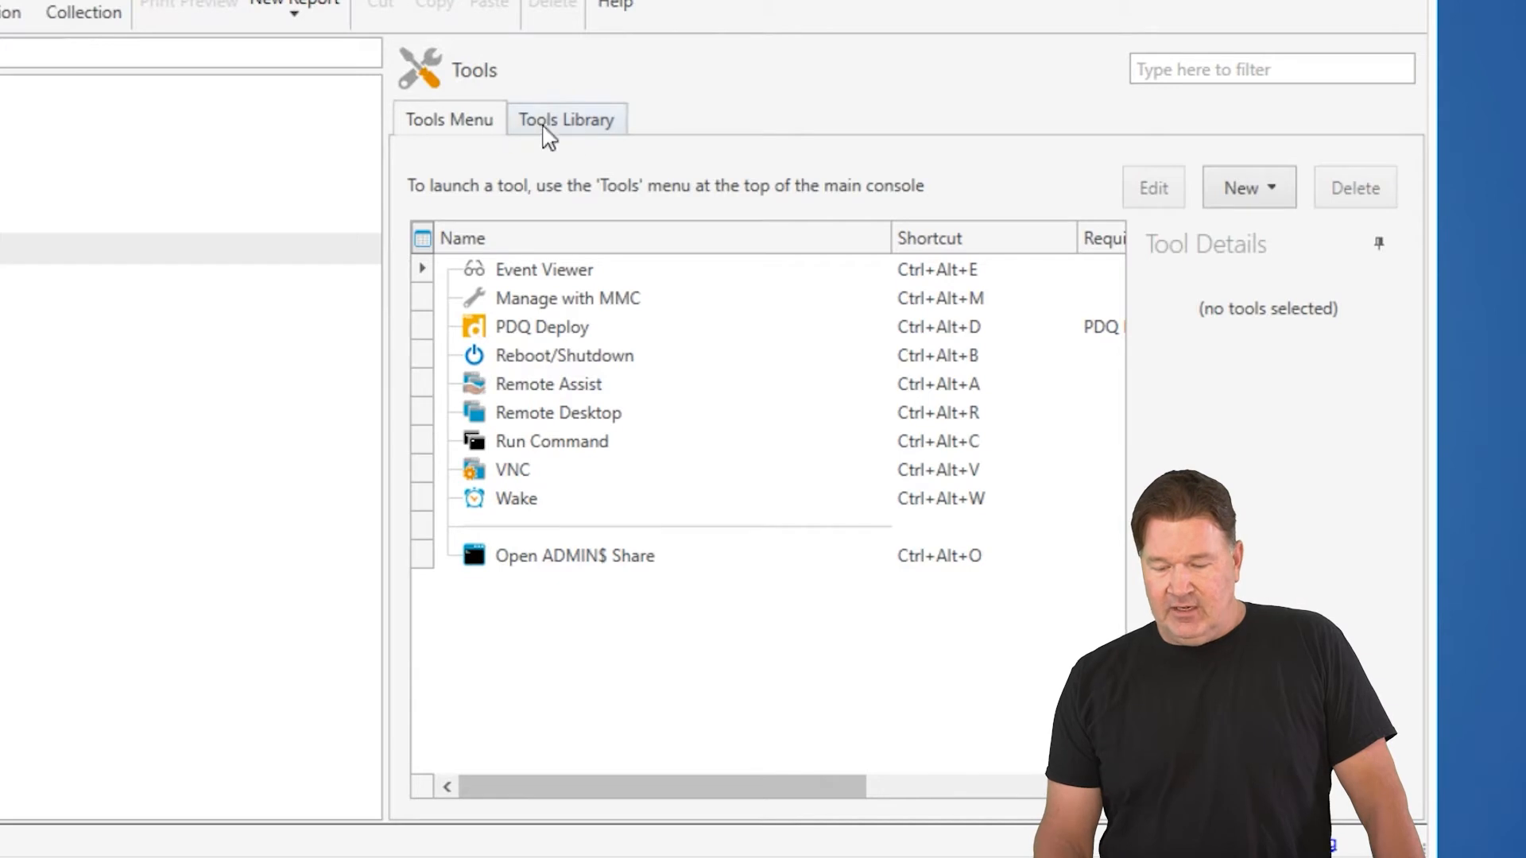
- Switch to the Tools Library and widen the Name column so full tool names are readable
click(589, 125)
scroll(732, 324, down, 3)
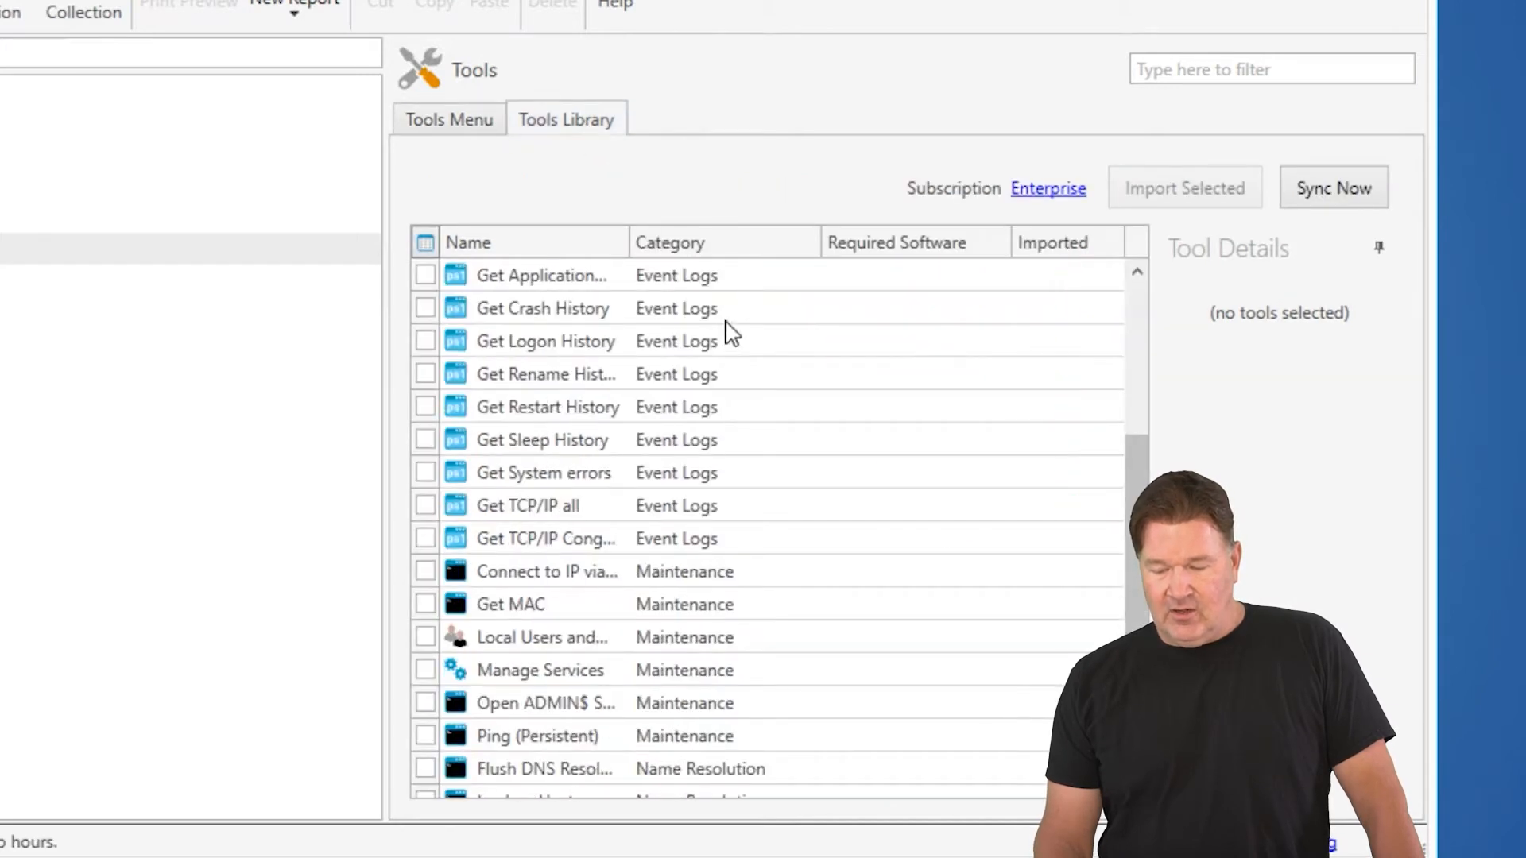
scroll(737, 377, up, 3)
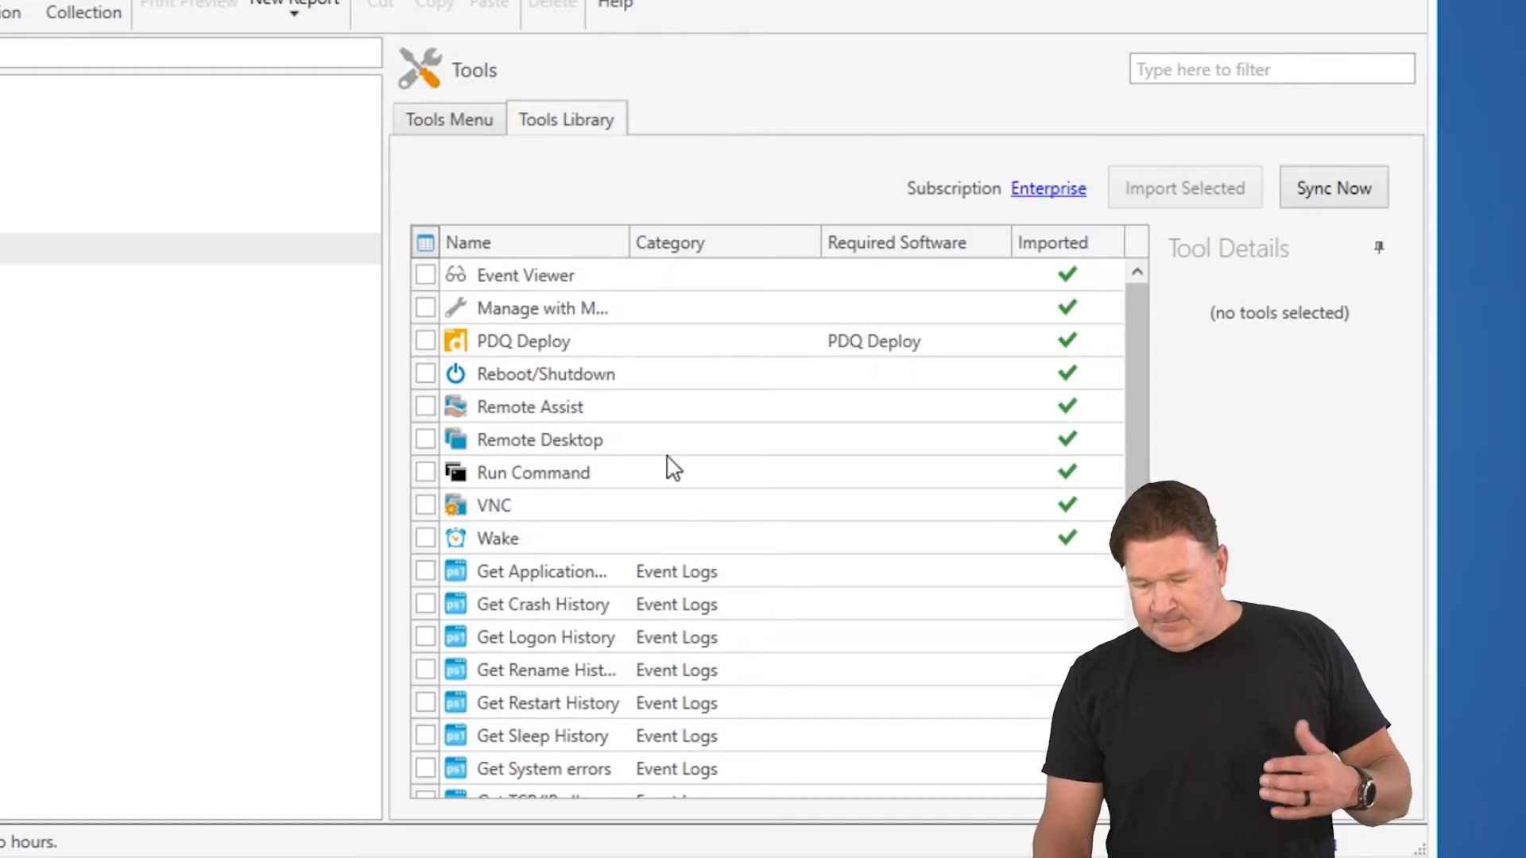
scroll(629, 440, down, 1)
scroll(675, 466, down, 1)
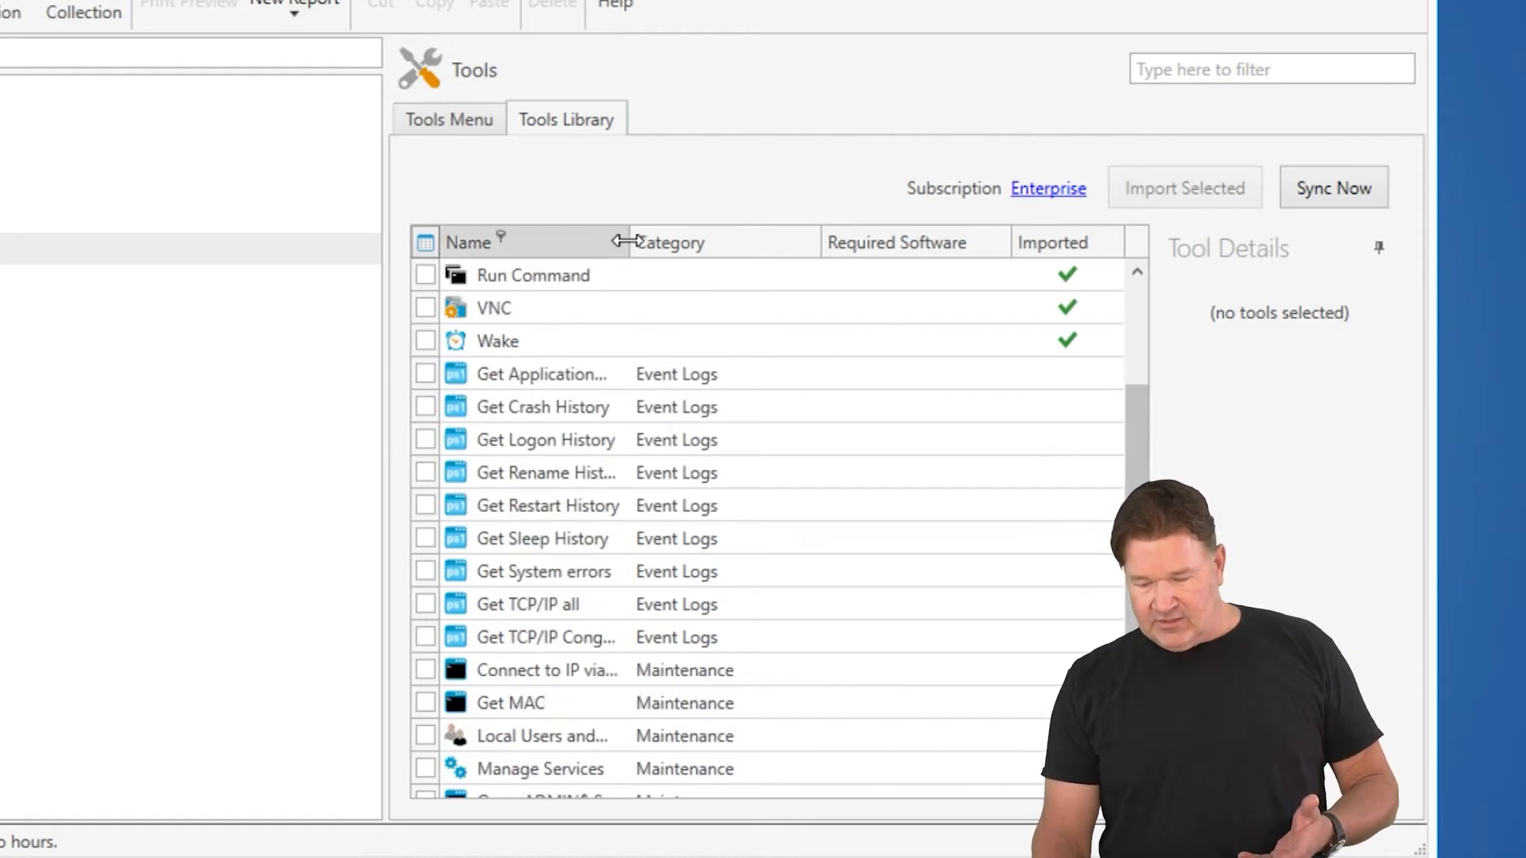
drag(630, 242, 698, 243)
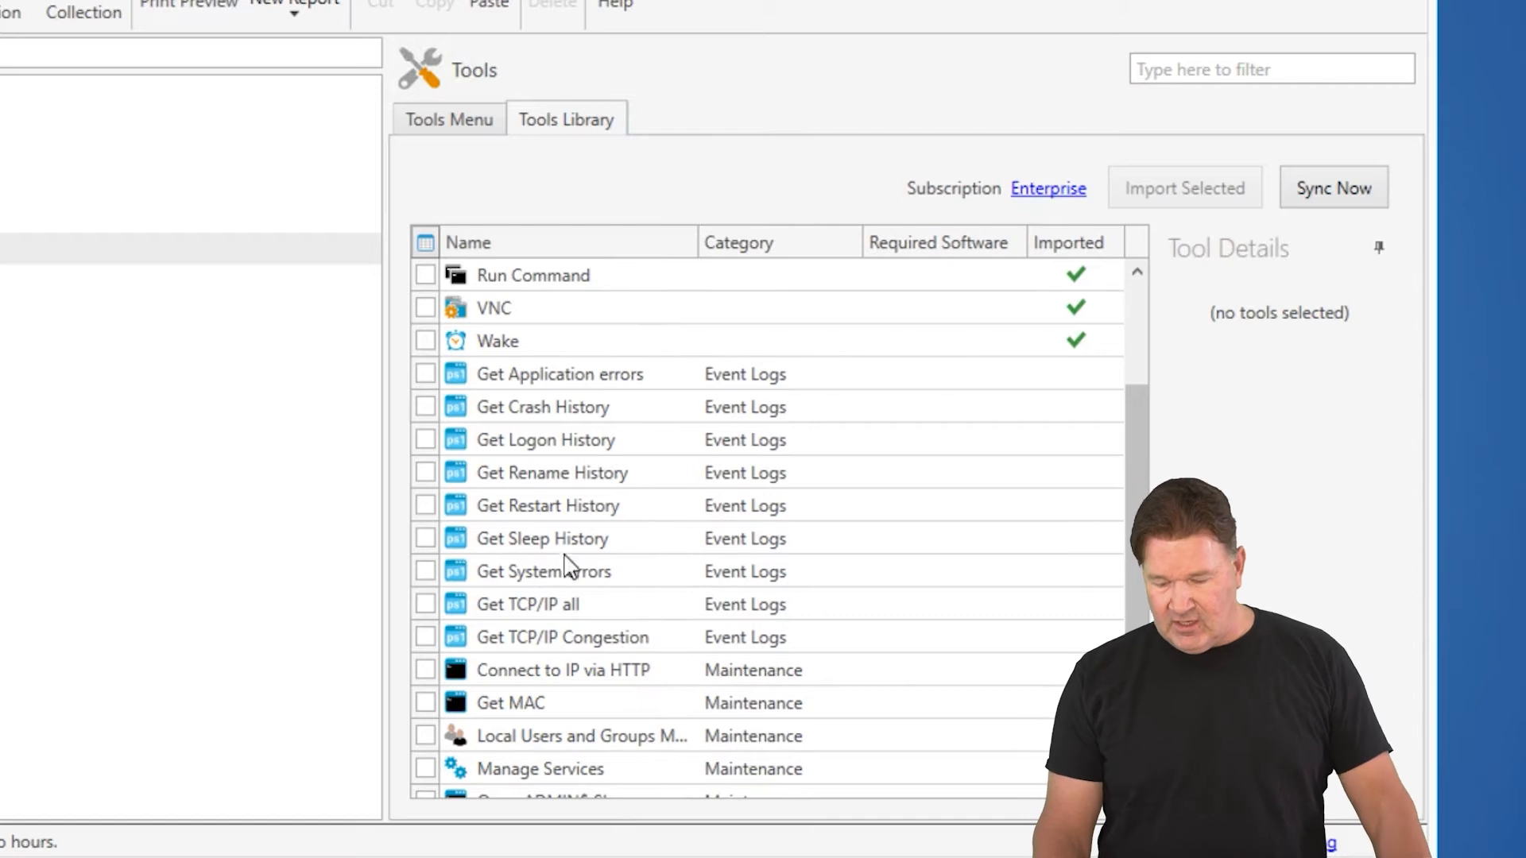
scroll(566, 597, down, 1)
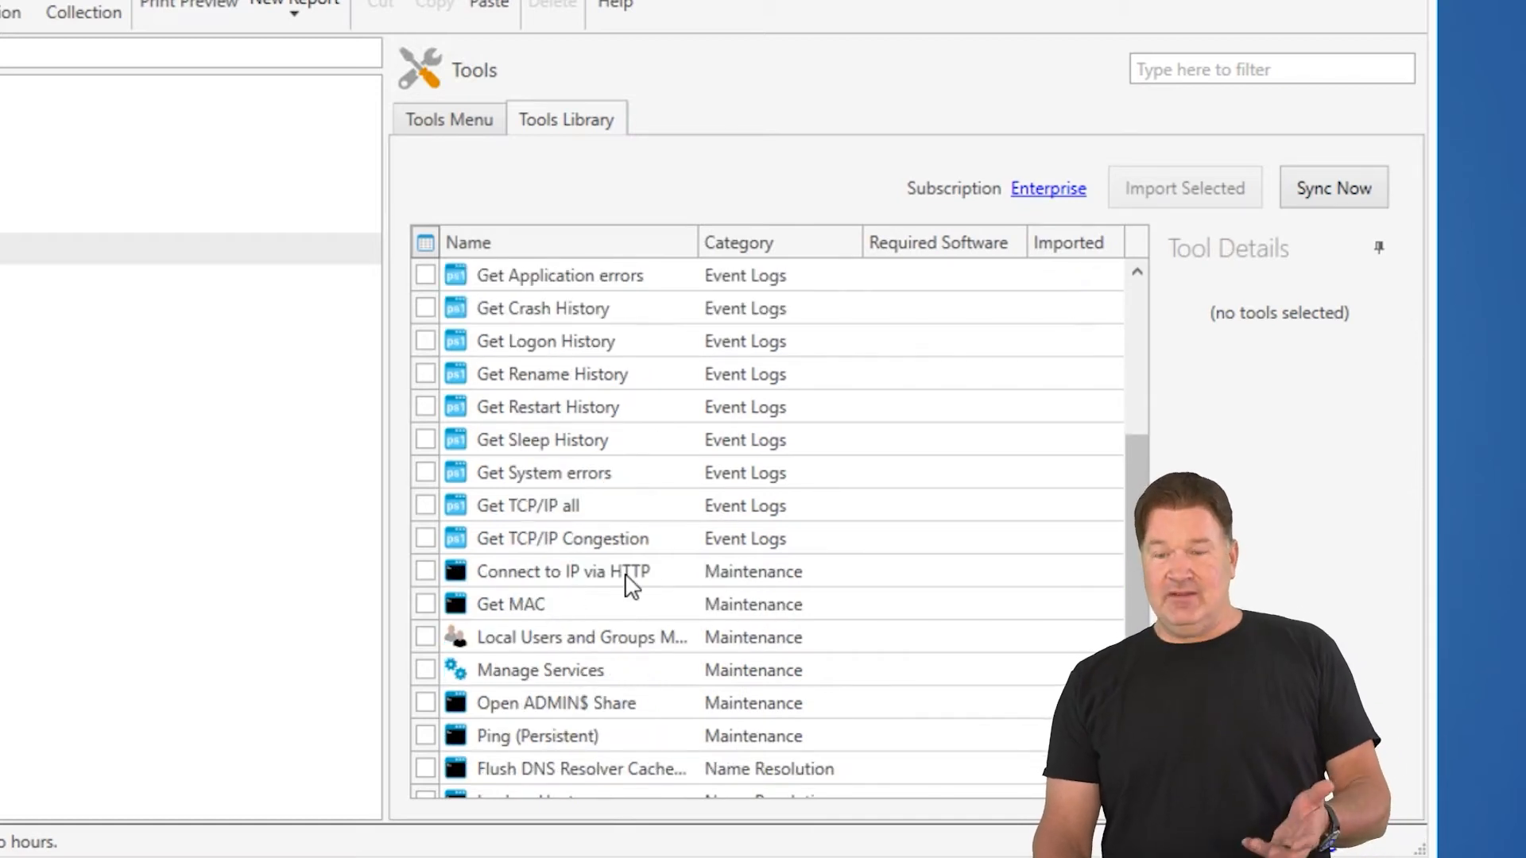
scroll(625, 584, down, 1)
scroll(656, 620, down, 1)
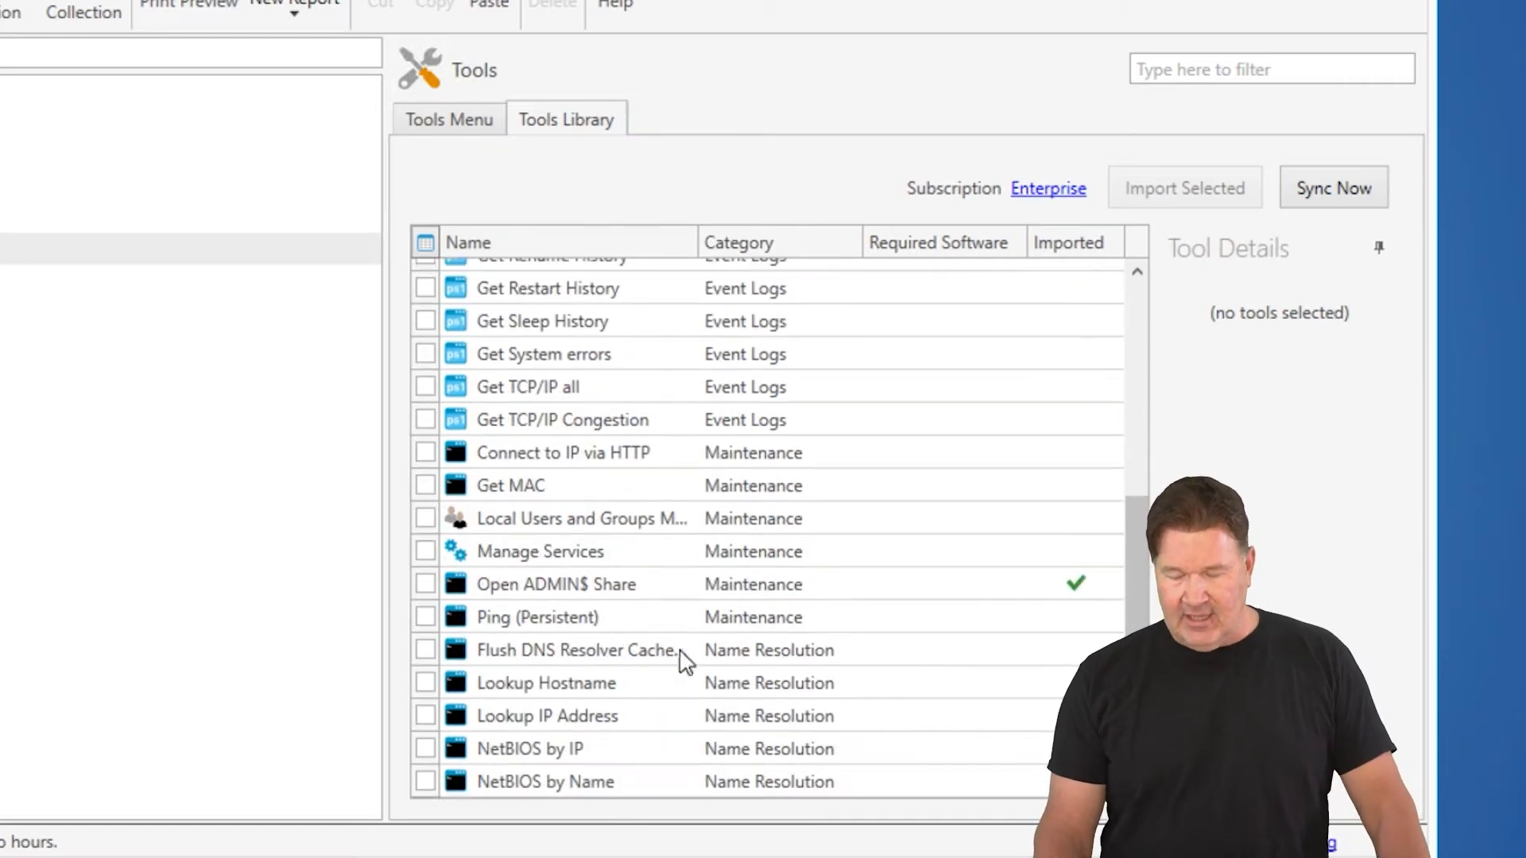
- Import Lookup Hostname, Lookup IP Address, NetBIOS by IP and NetBIOS by Name from the library
click(453, 689)
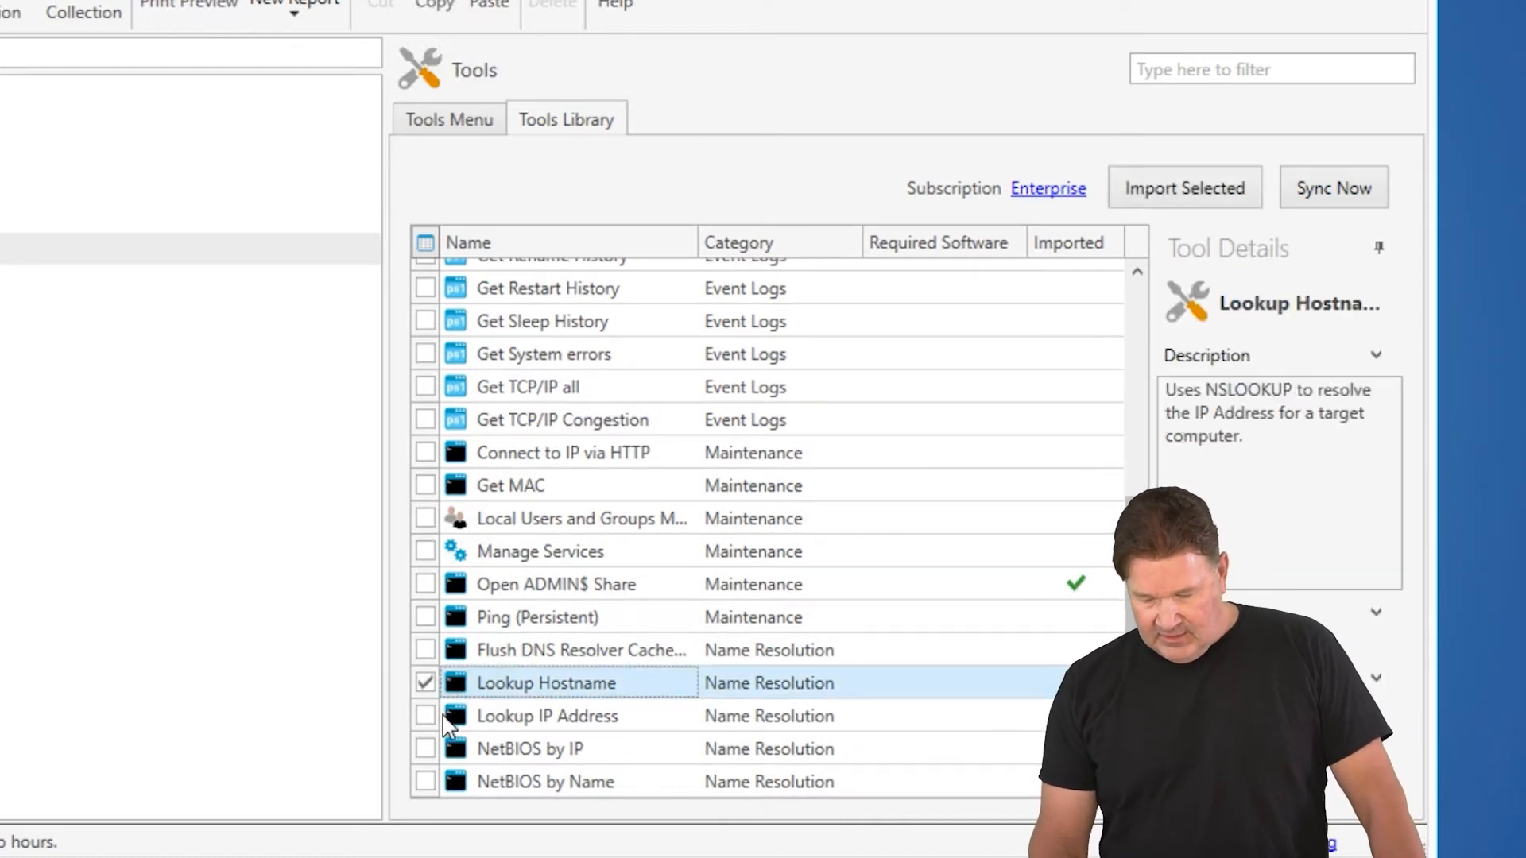
click(451, 720)
click(424, 684)
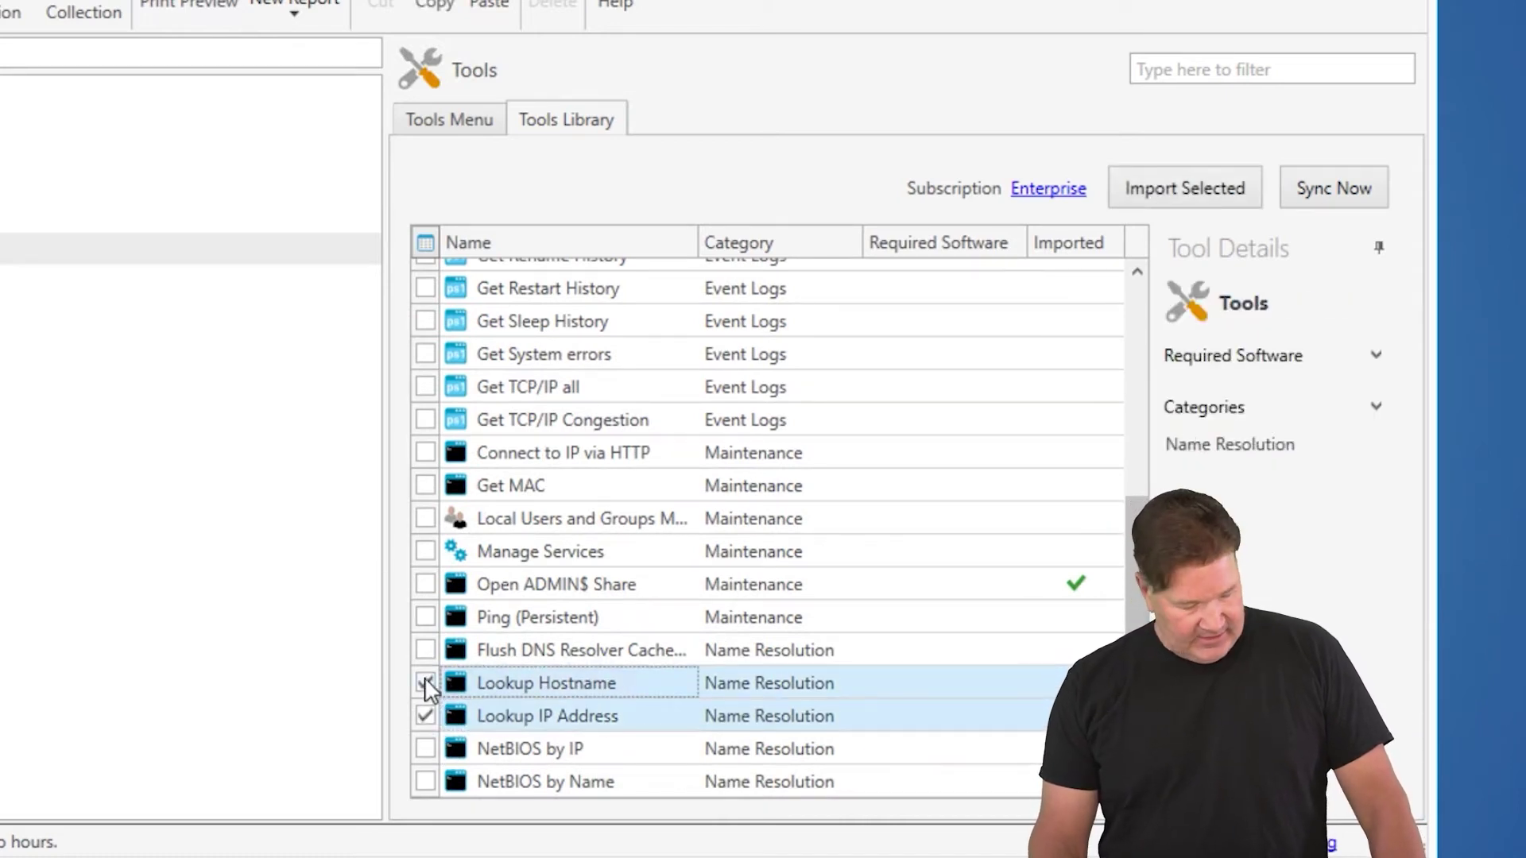
click(426, 751)
click(425, 782)
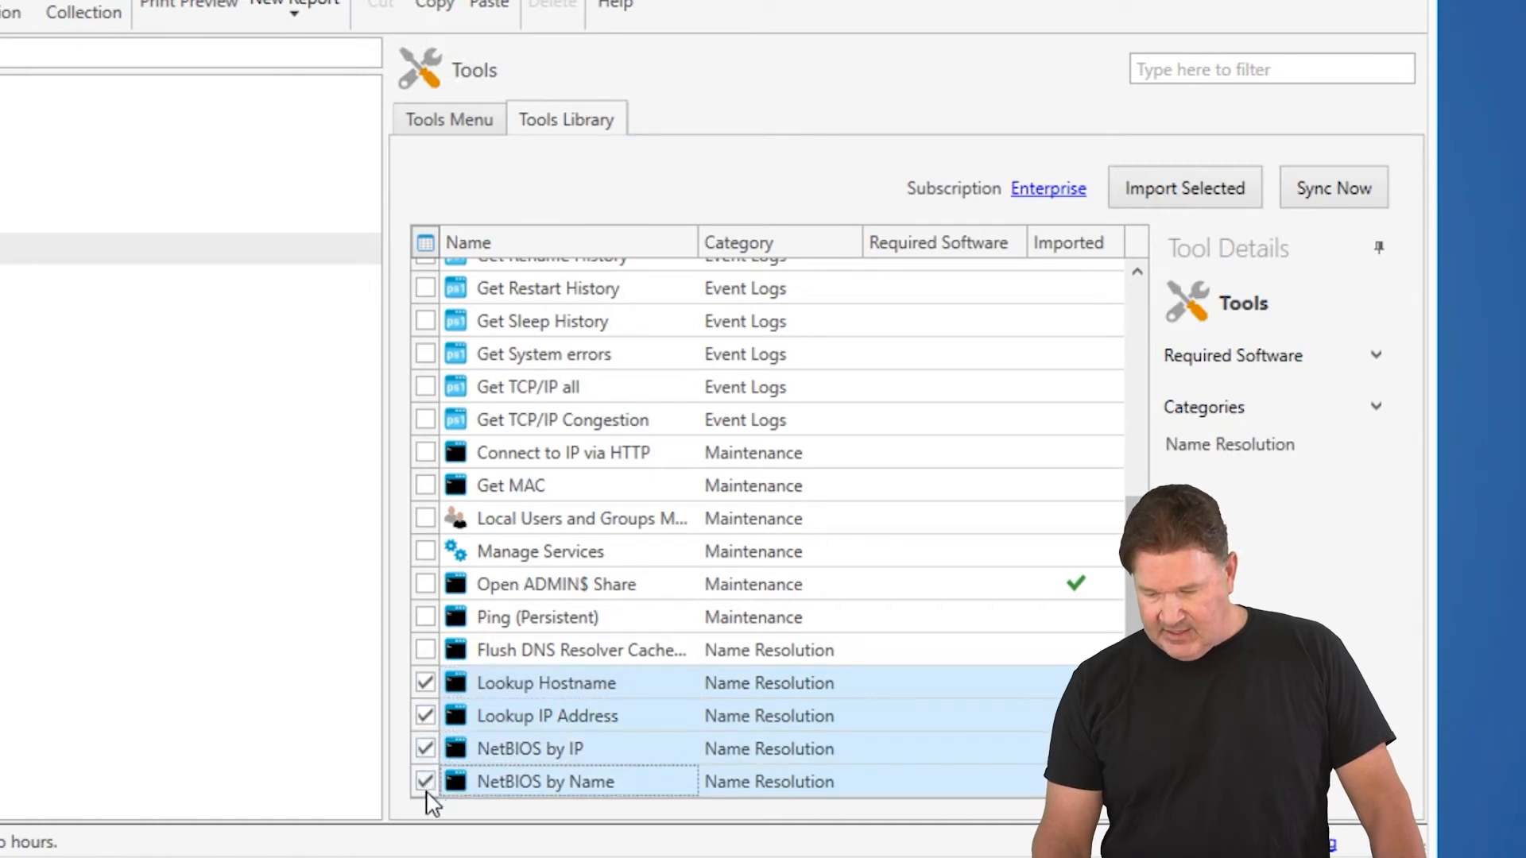
click(1241, 188)
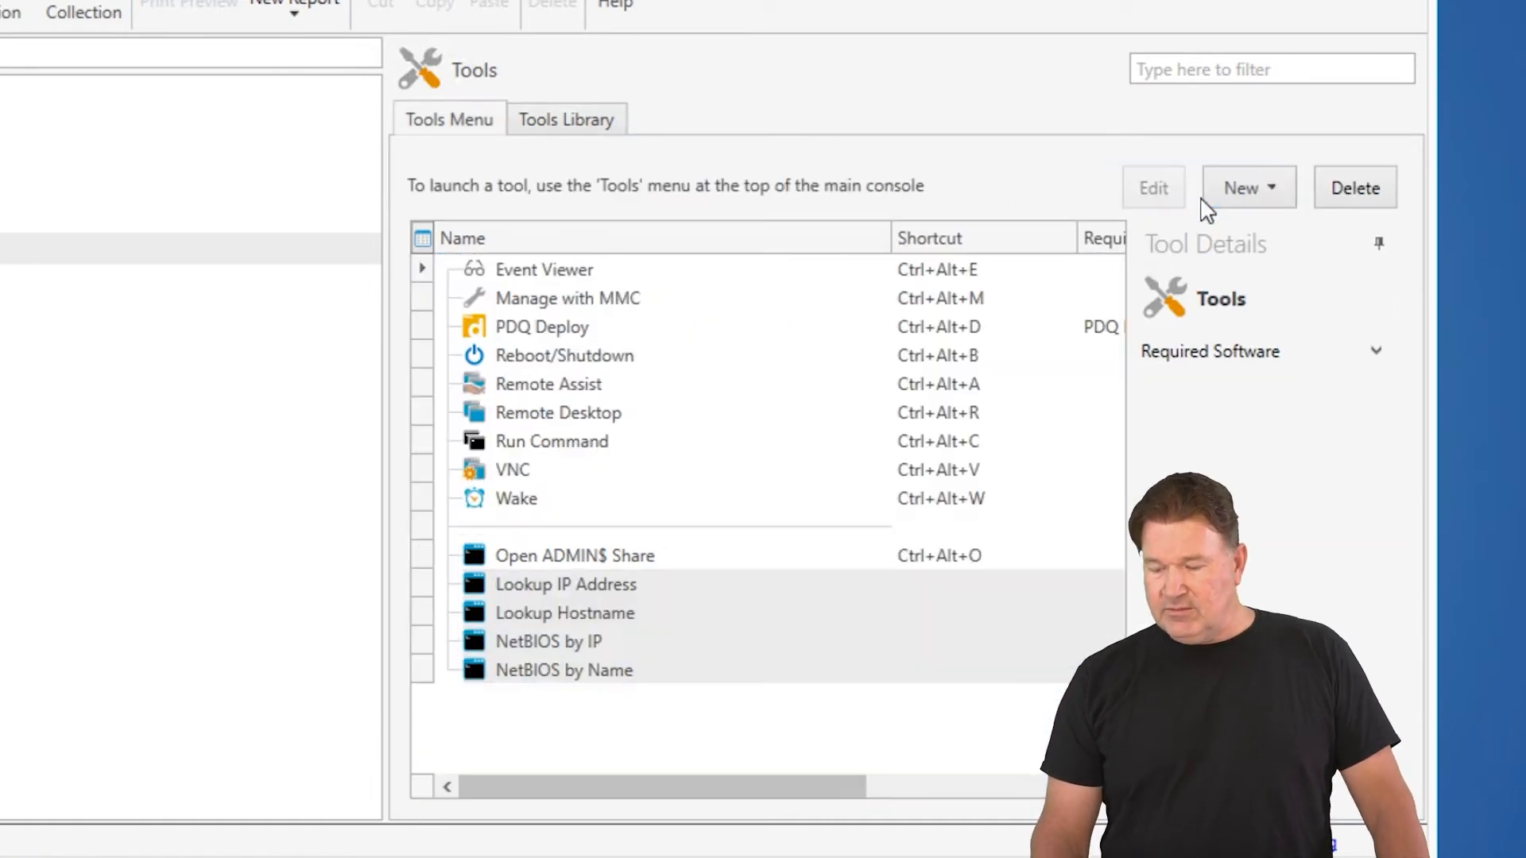
- Review the NetBIOS by Name description, then show NetBIOS by IP's details
click(686, 674)
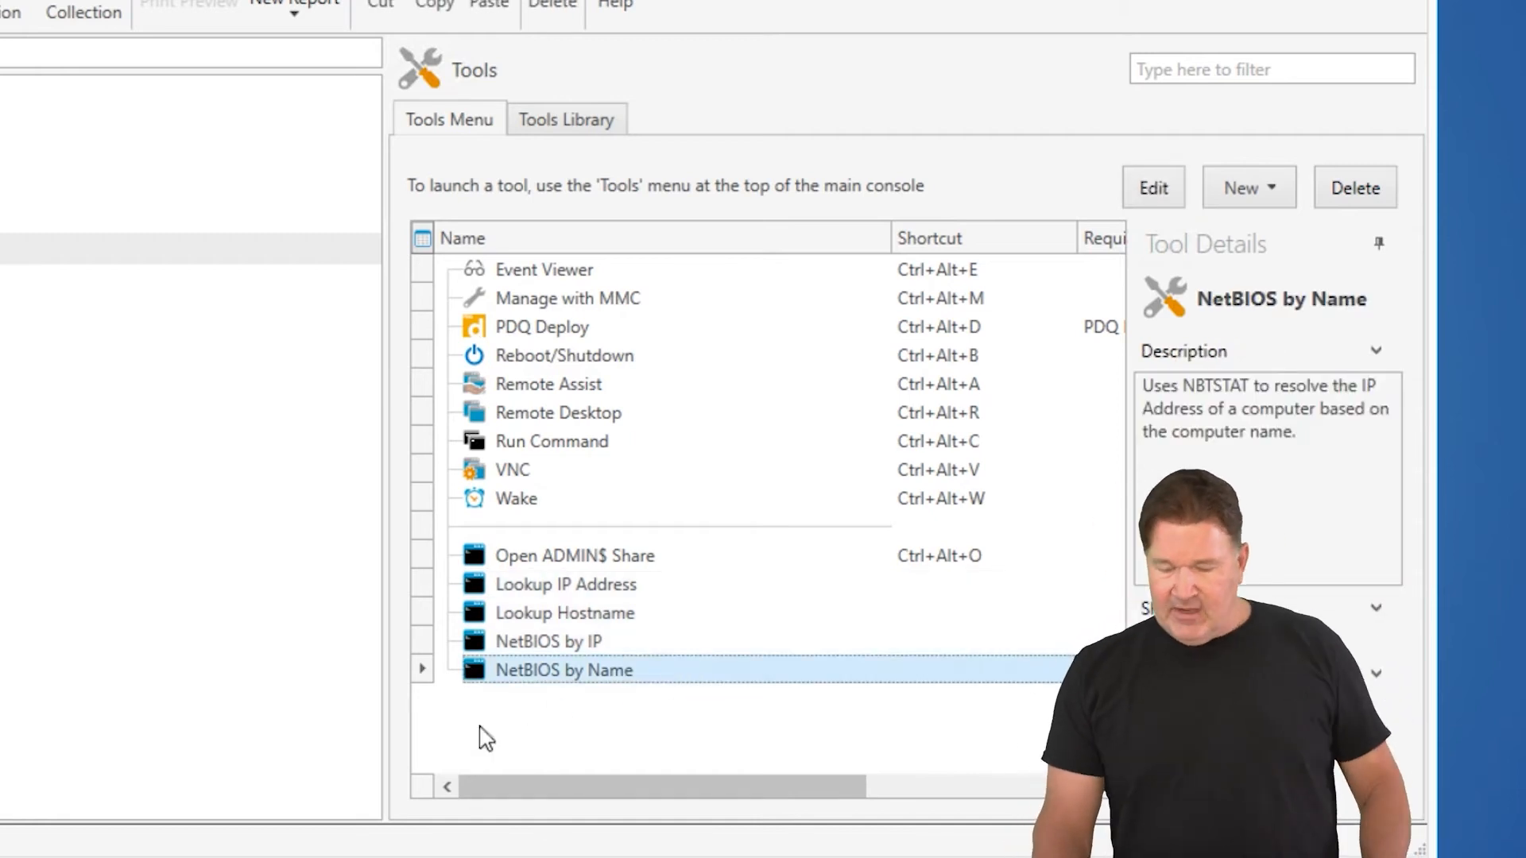
click(576, 644)
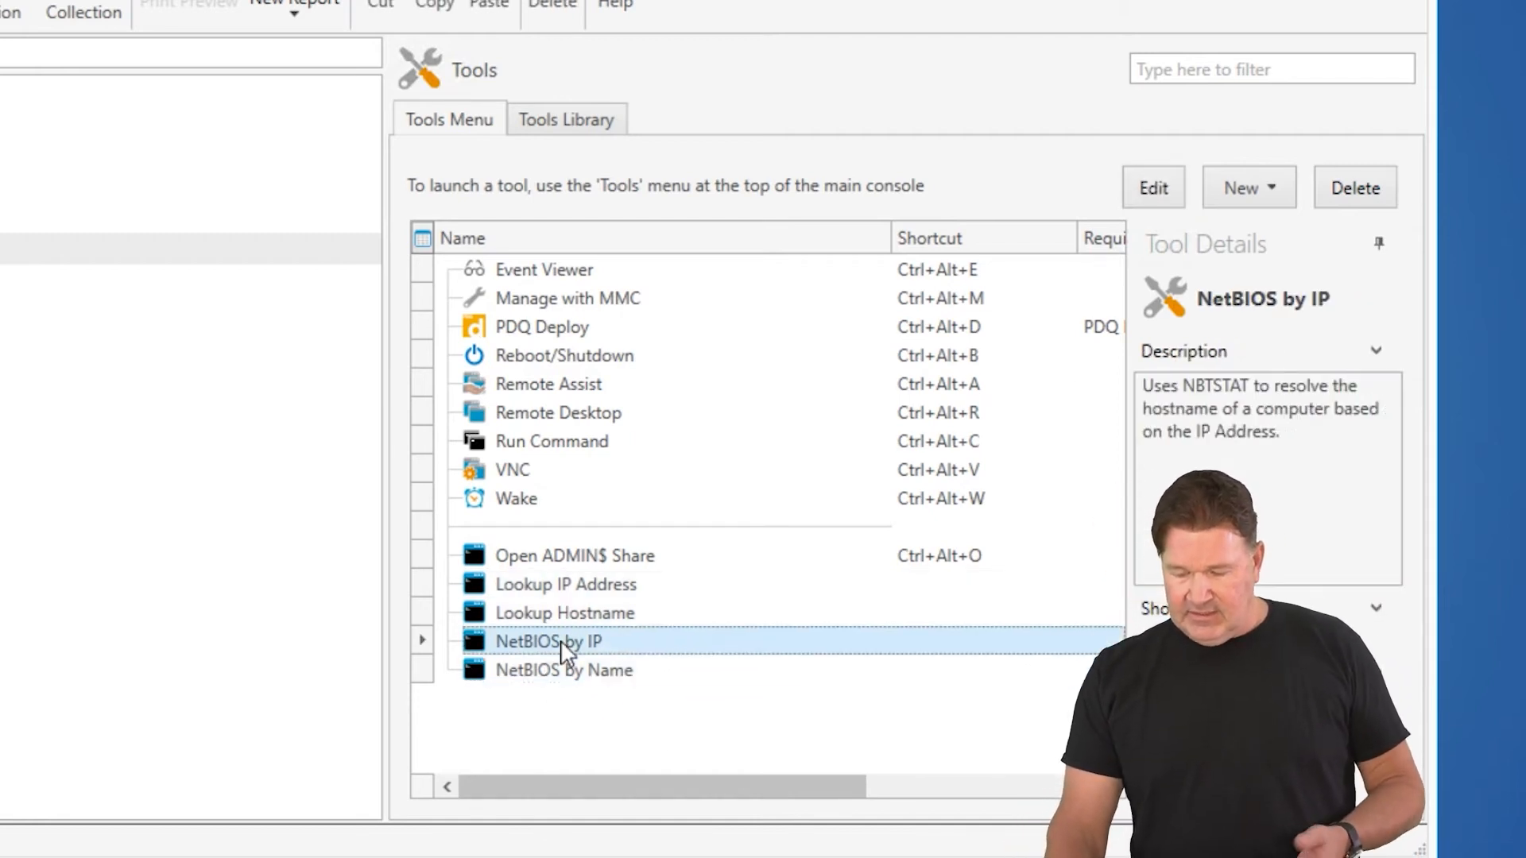
- Edit NetBIOS by IP and set its shortcut to Ctrl+Alt+N after Ctrl+Shift+N conflicts
click(1155, 188)
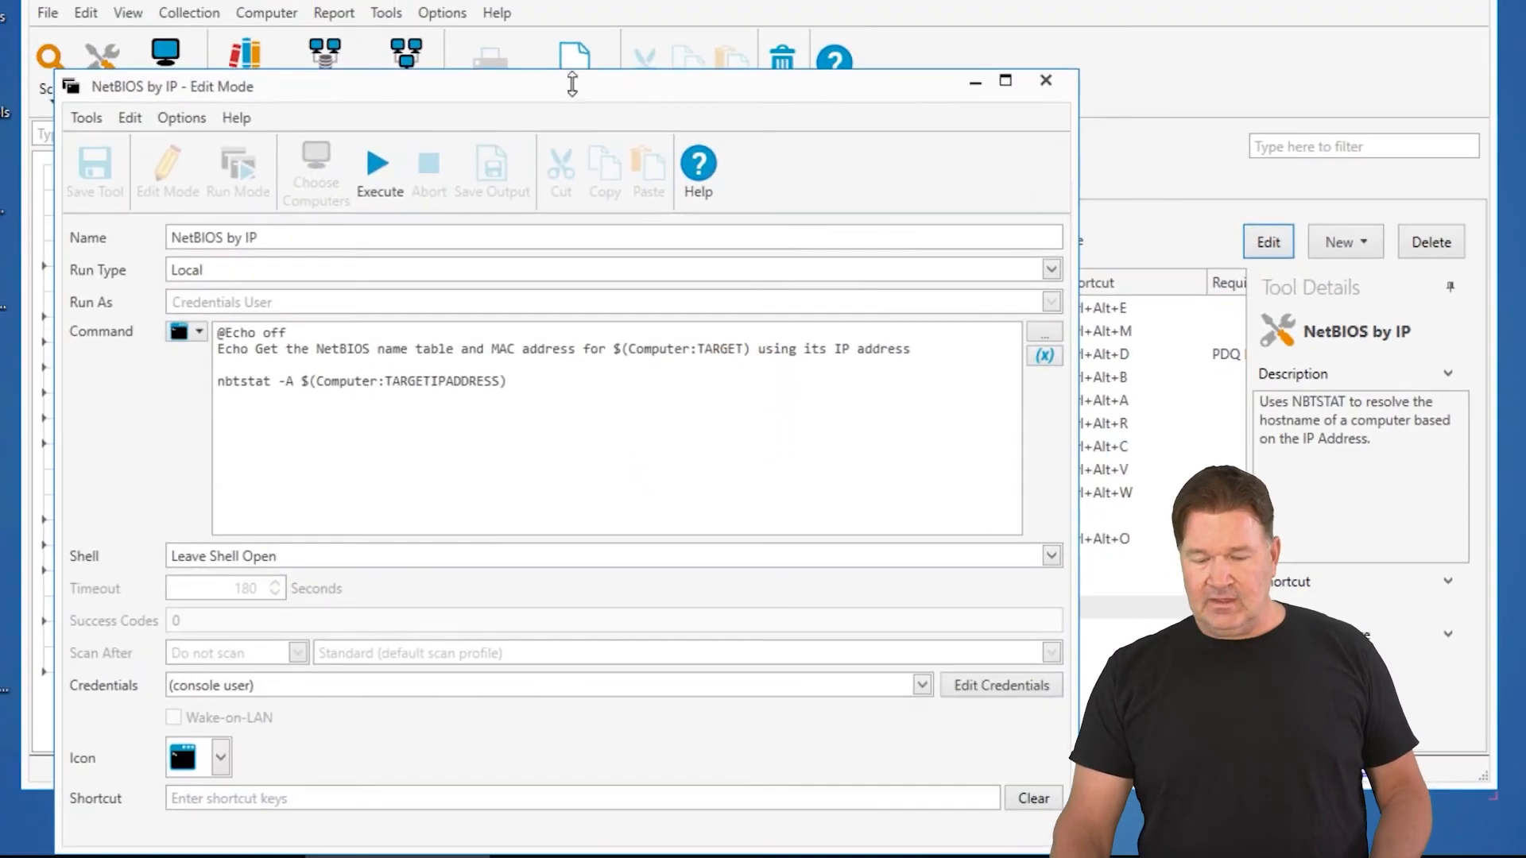
drag(453, 96, 611, 9)
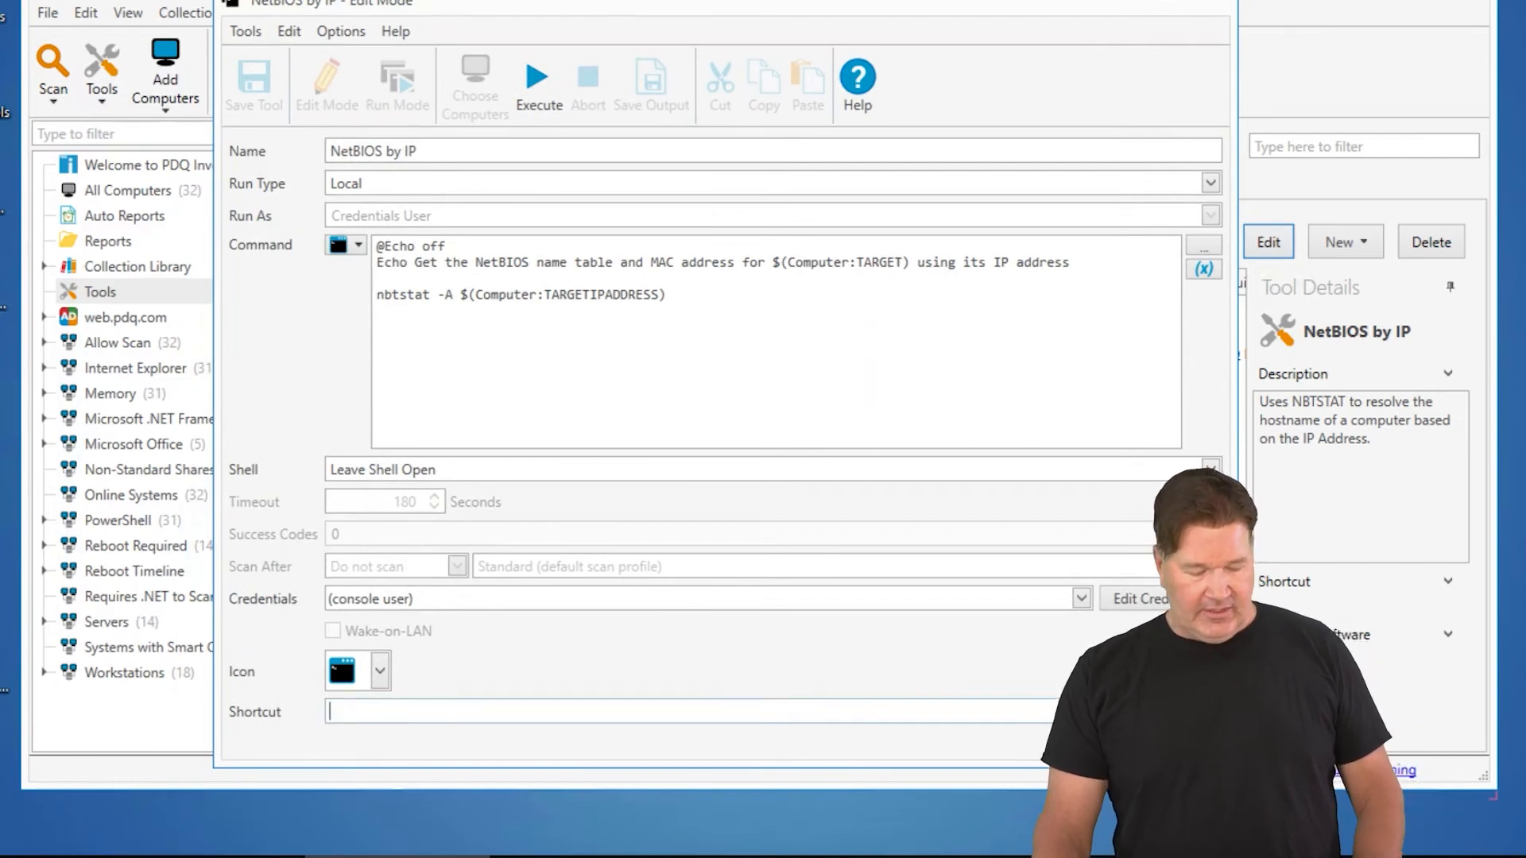
click(400, 712)
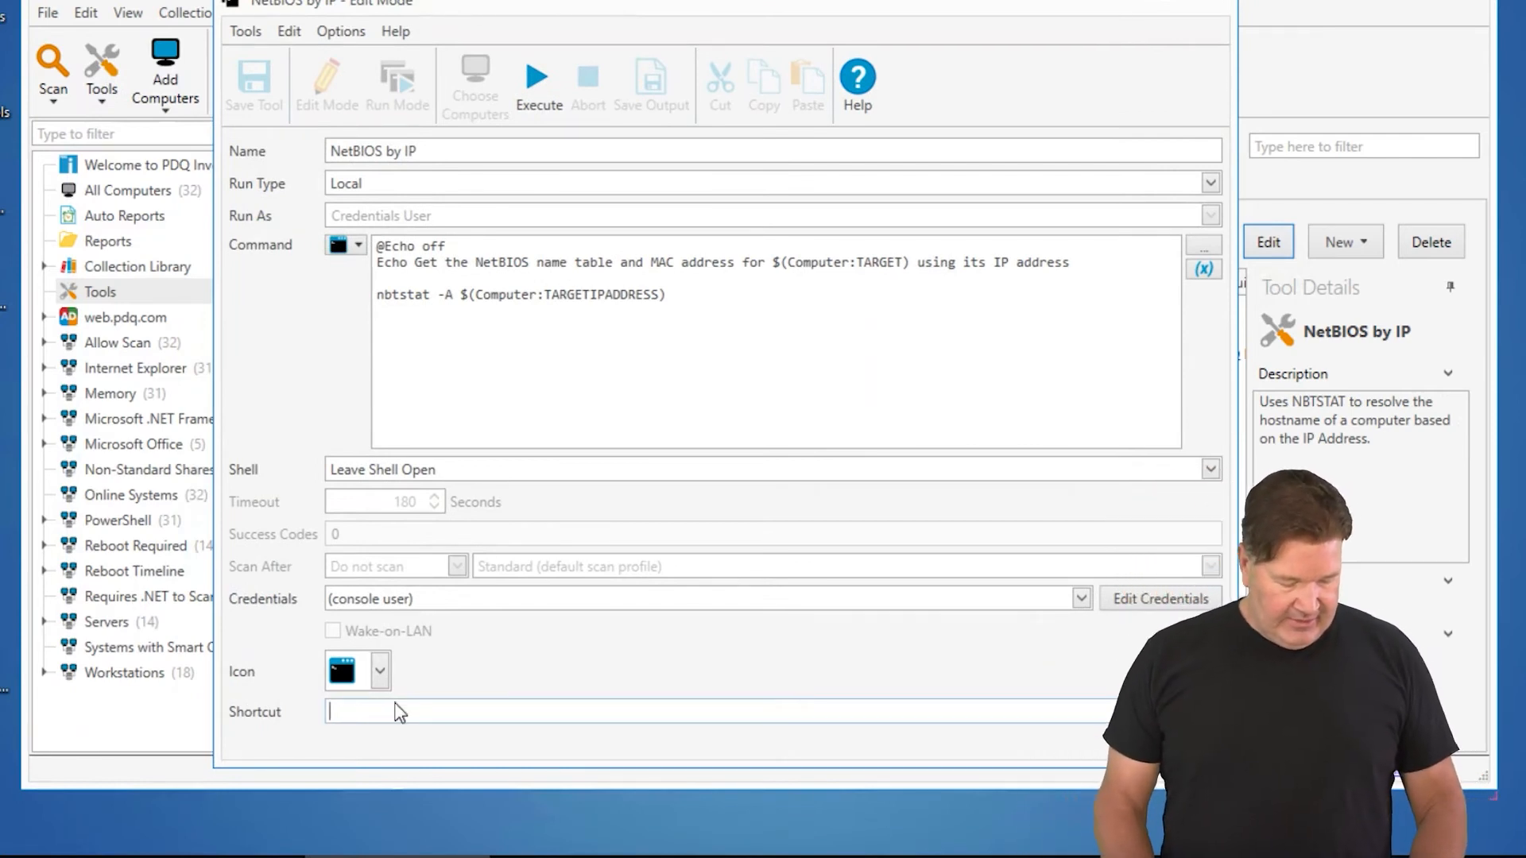
key(ctrl+shift+n)
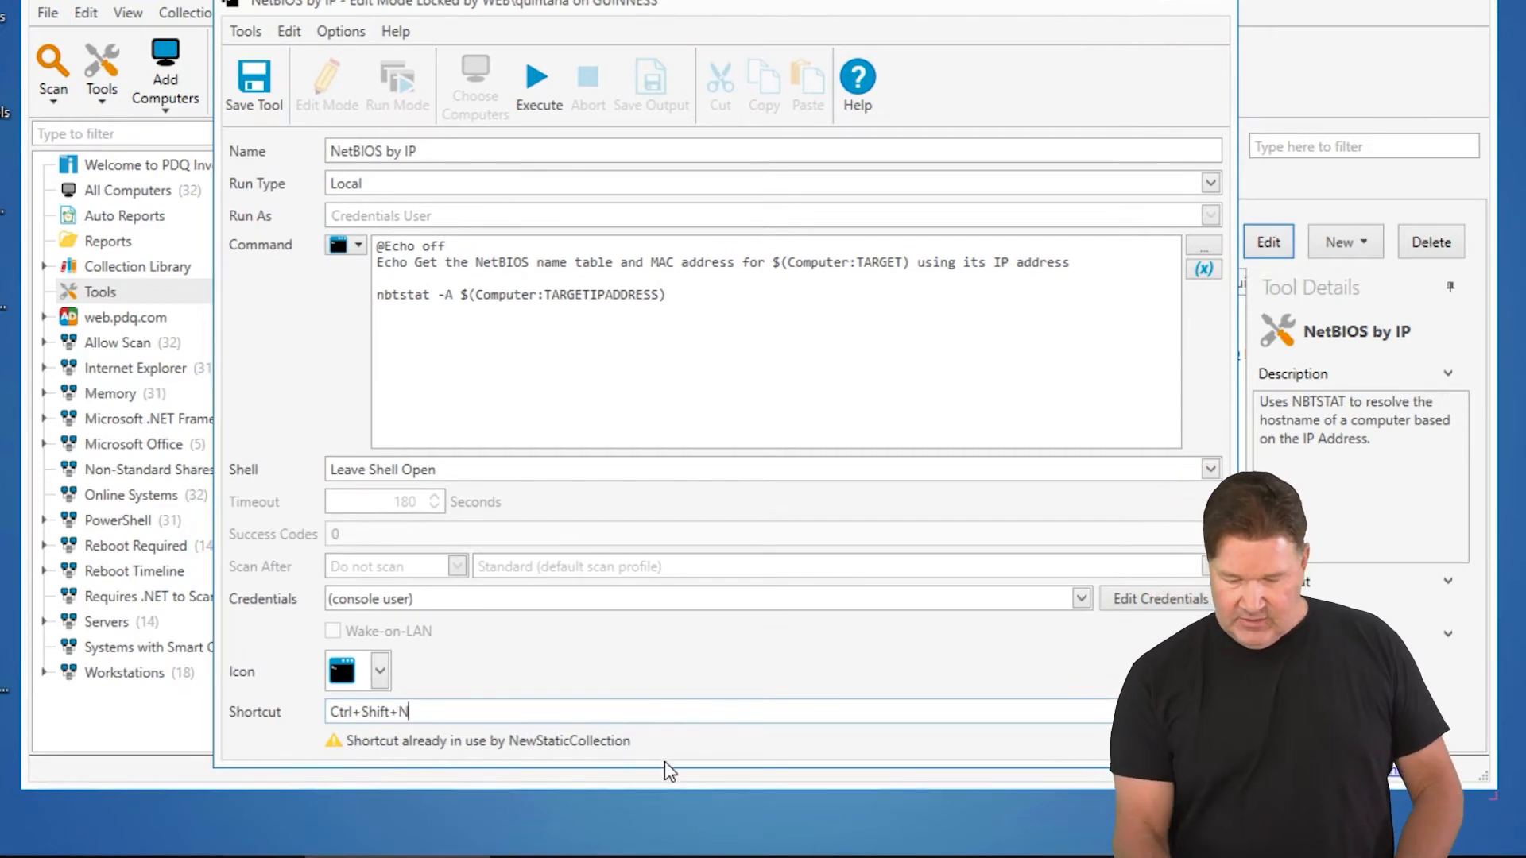
key(BackSpace)
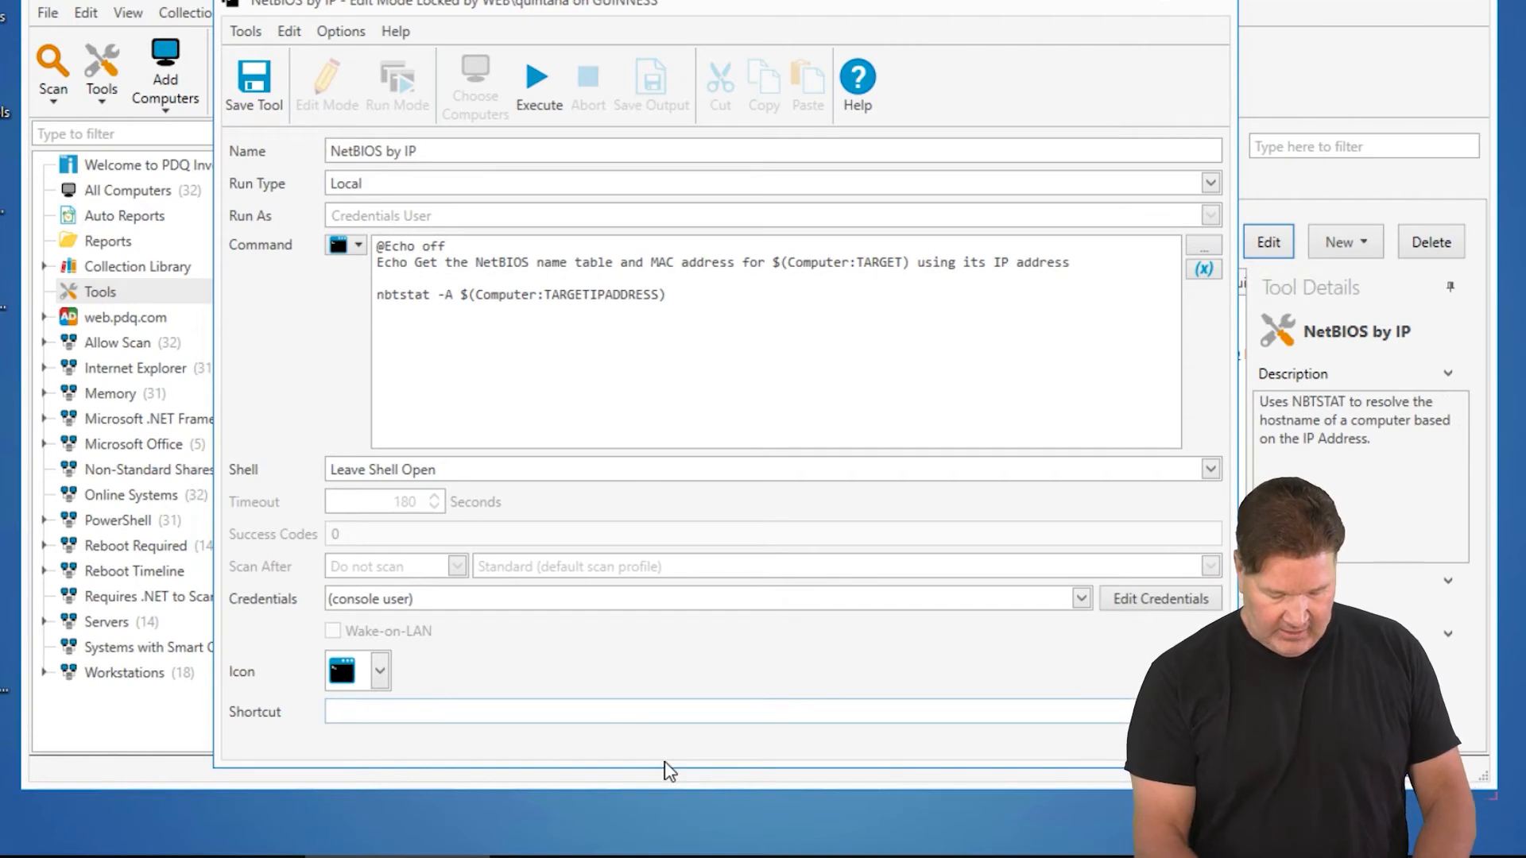
key(ctrl+alt+n)
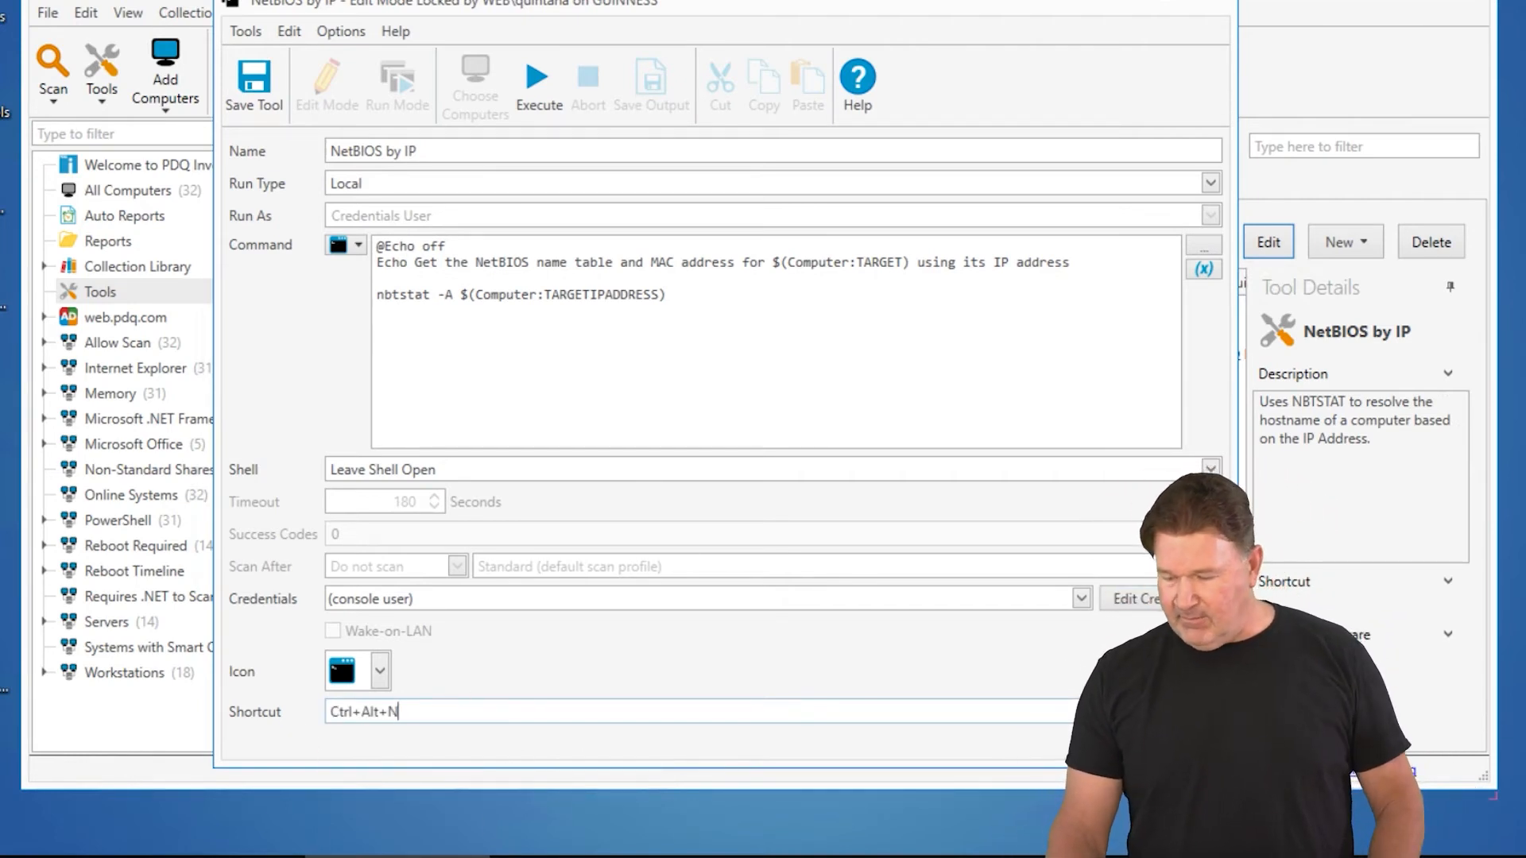
- Save the tool with its new shortcut, close the editor, and return to All Computers
click(253, 83)
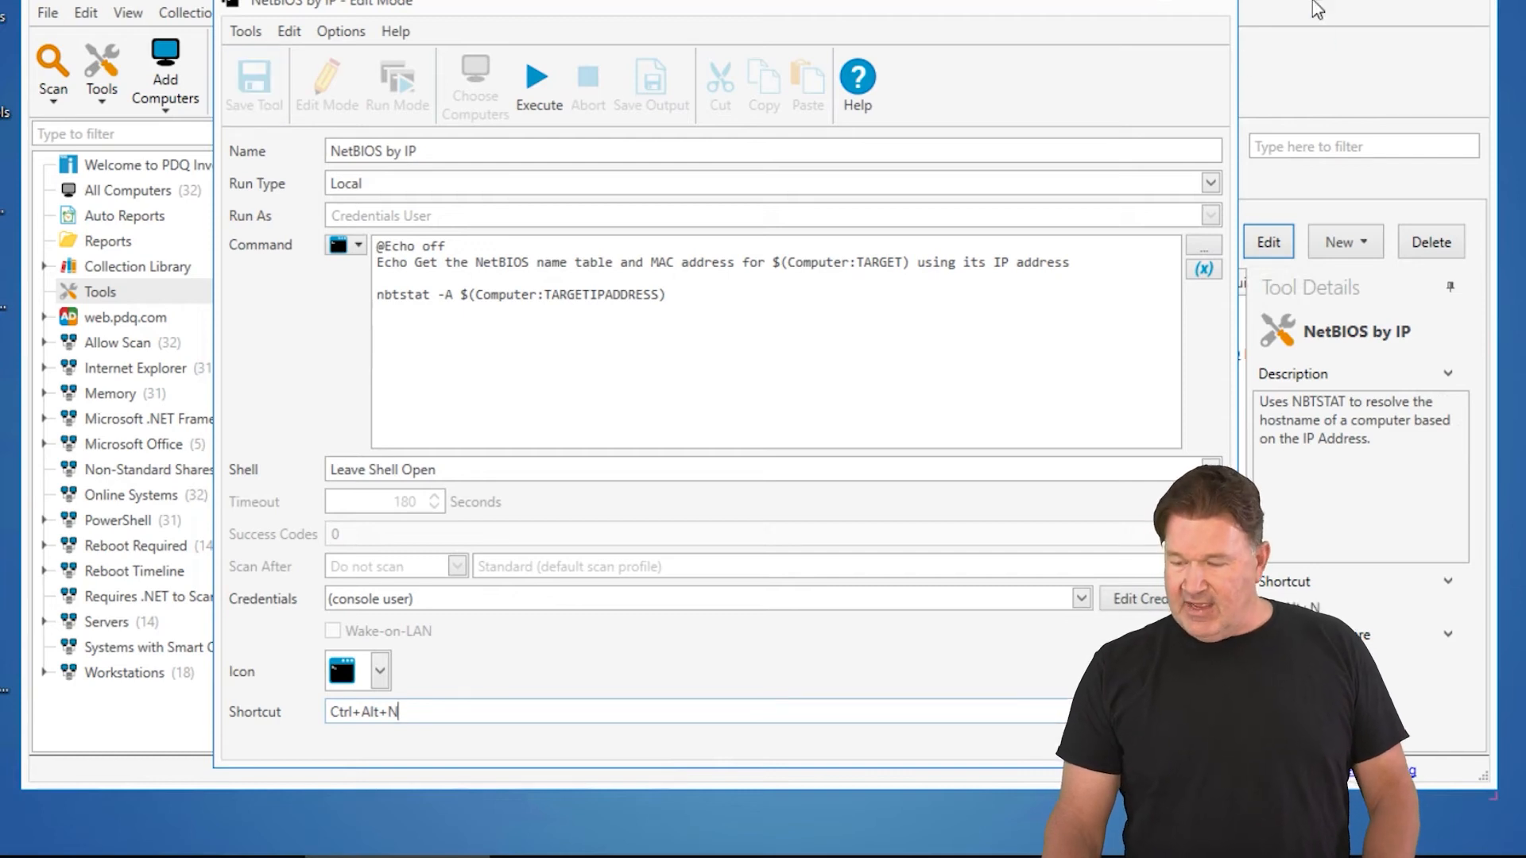
click(1225, 7)
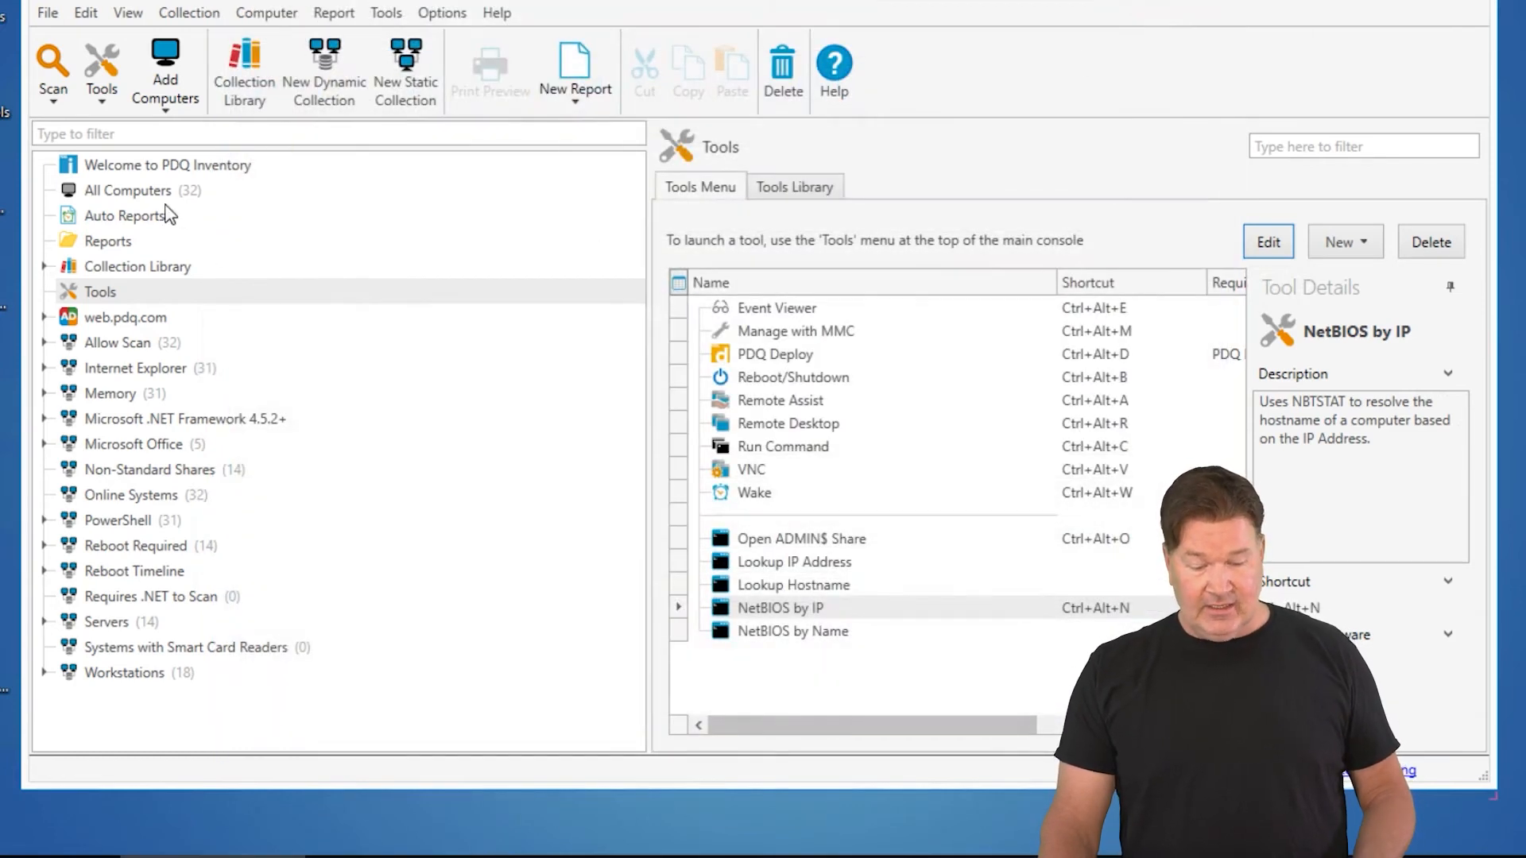
click(127, 191)
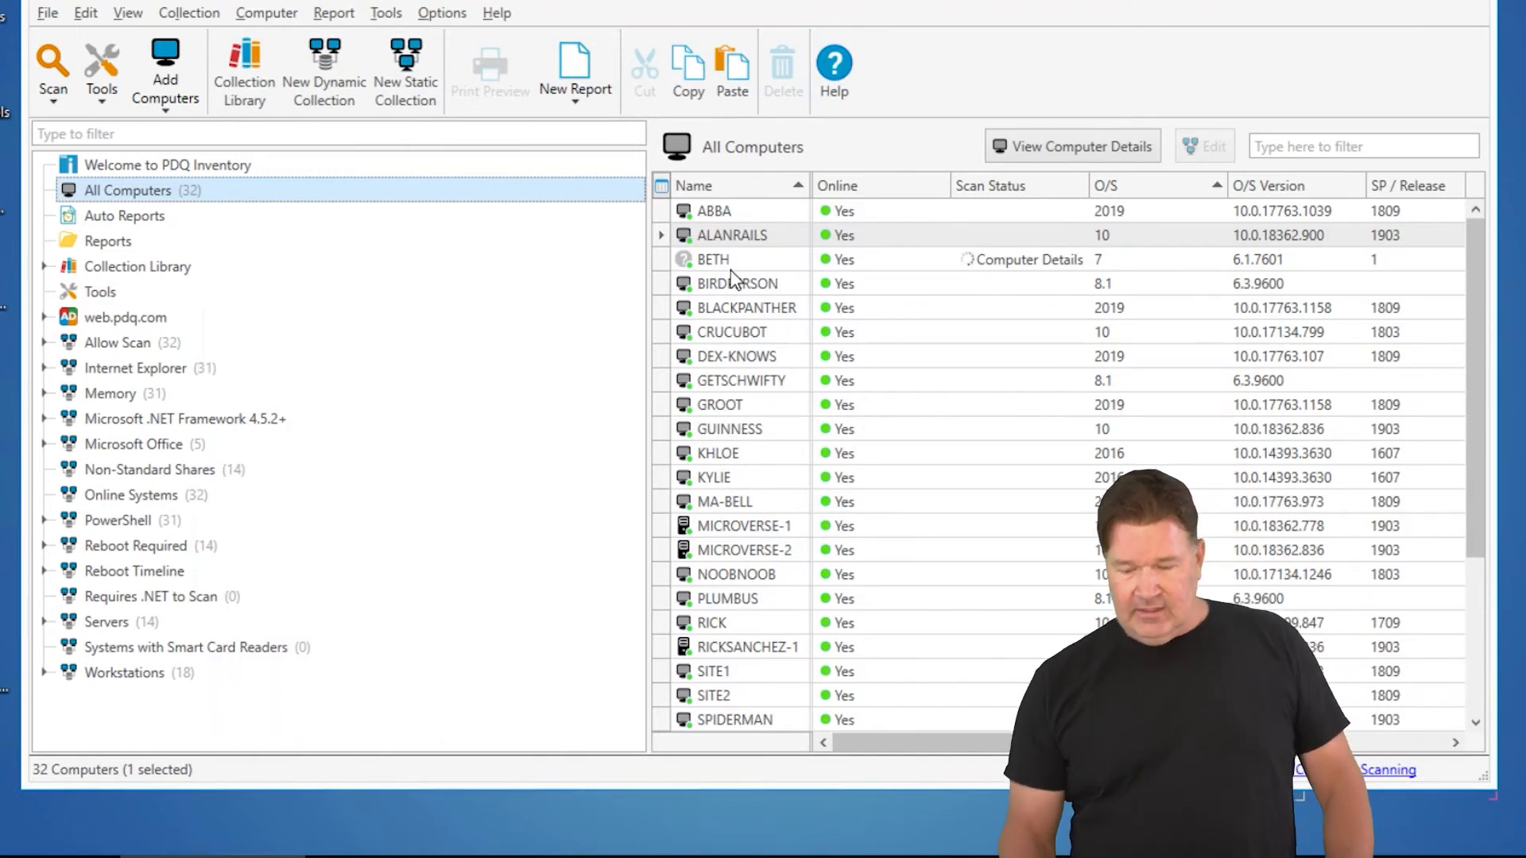
- Run NetBIOS by IP on ALANRAILS via Ctrl+Alt+N and close its name-table output
click(726, 239)
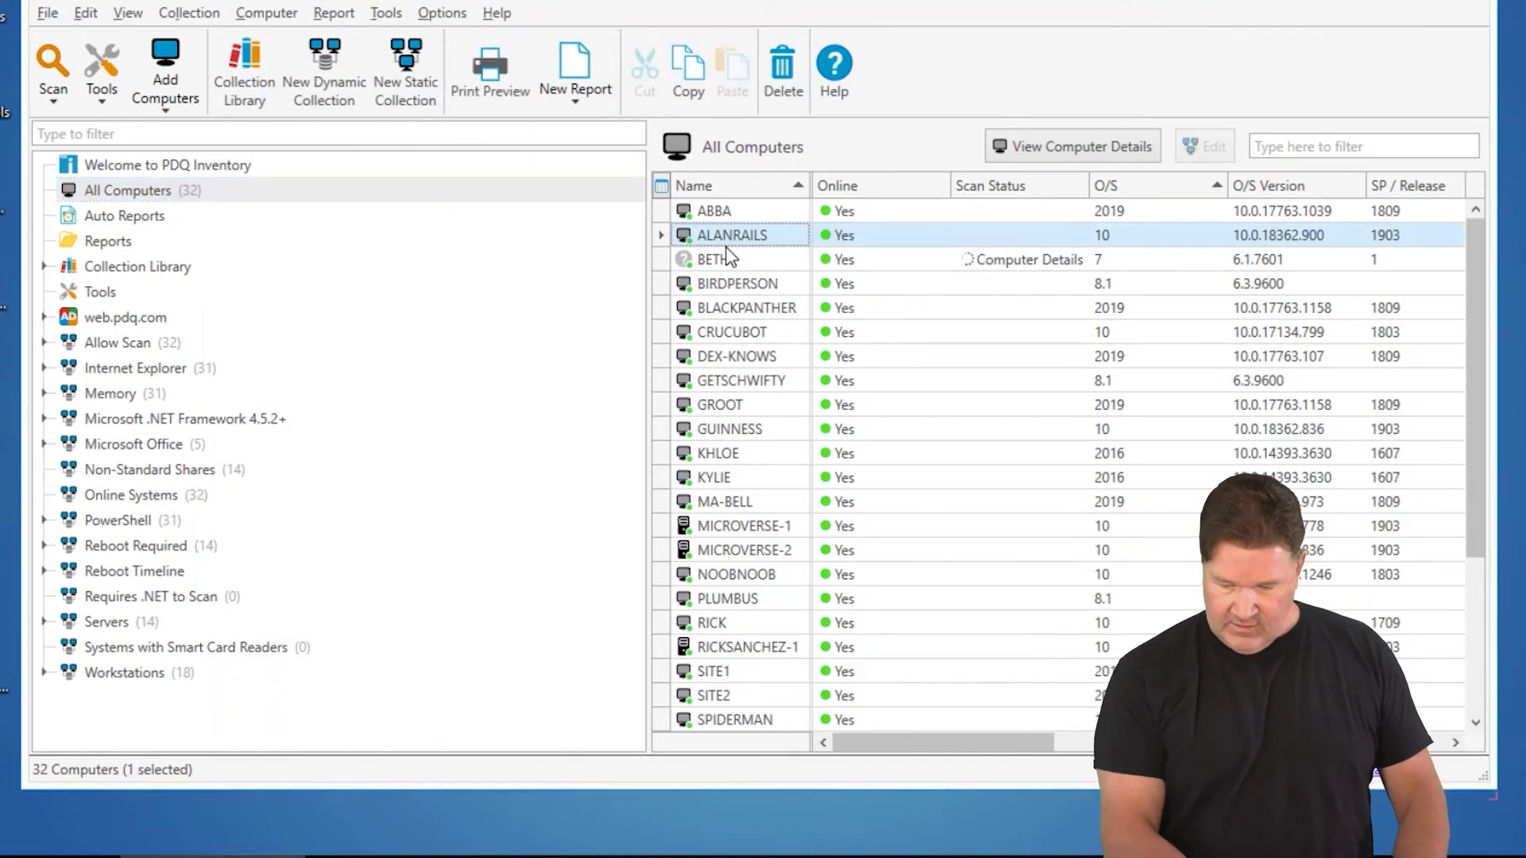
key(ctrl+alt+n)
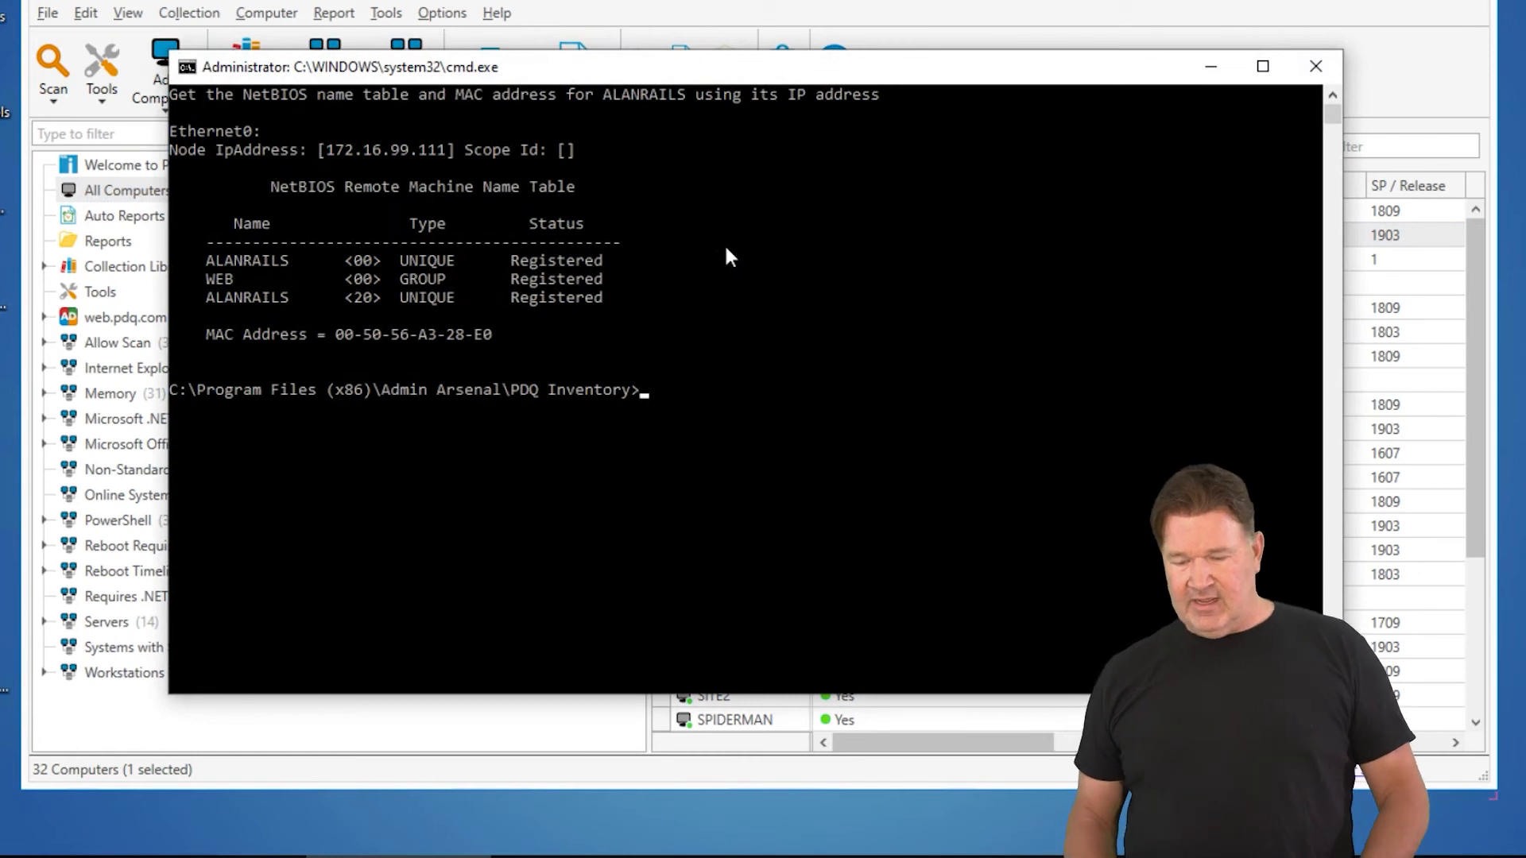
click(1315, 69)
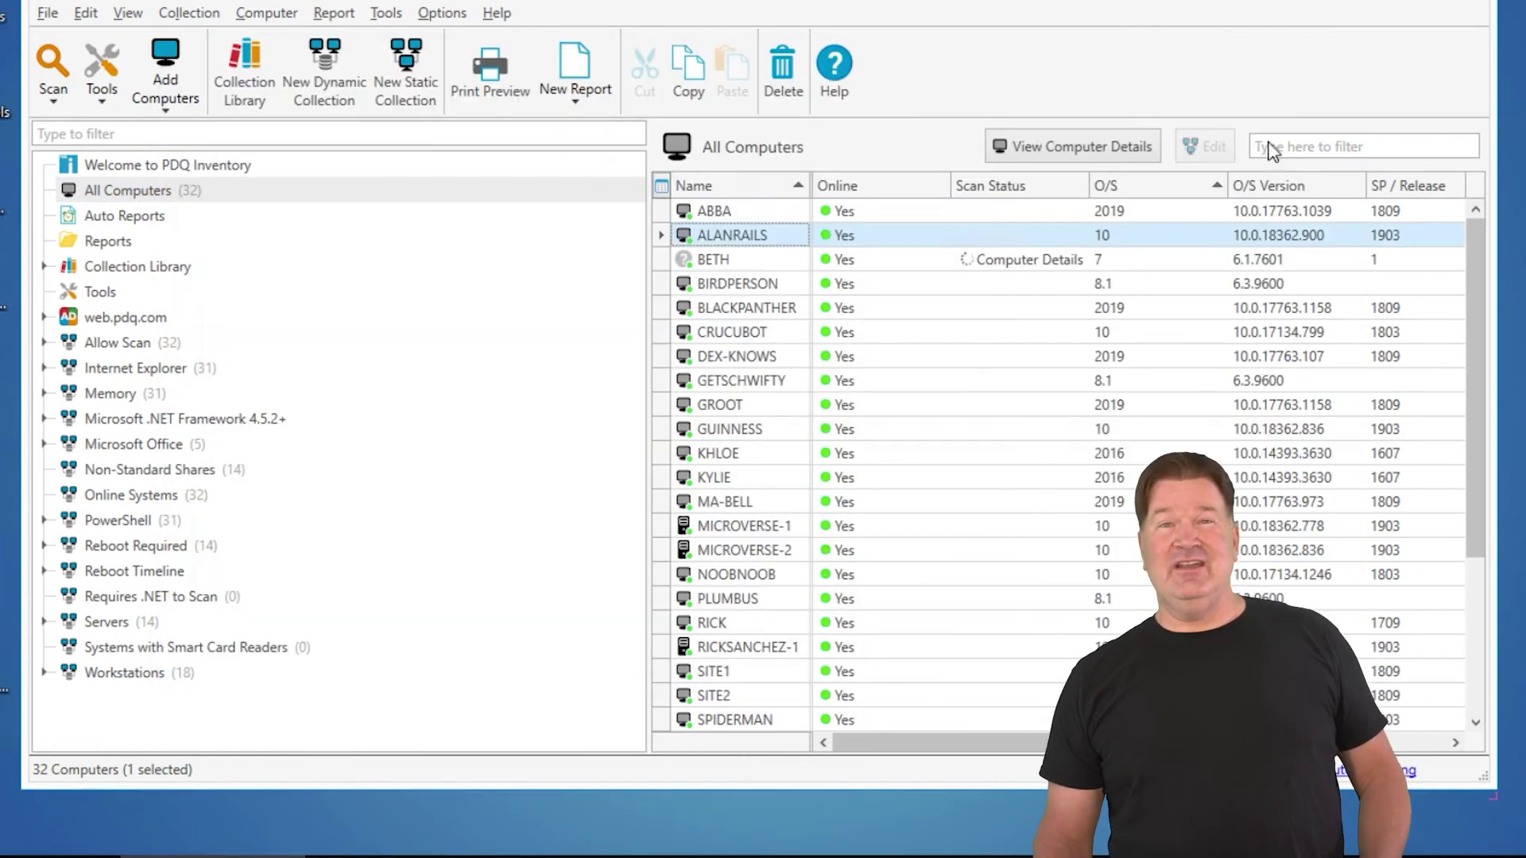
right_click(770, 243)
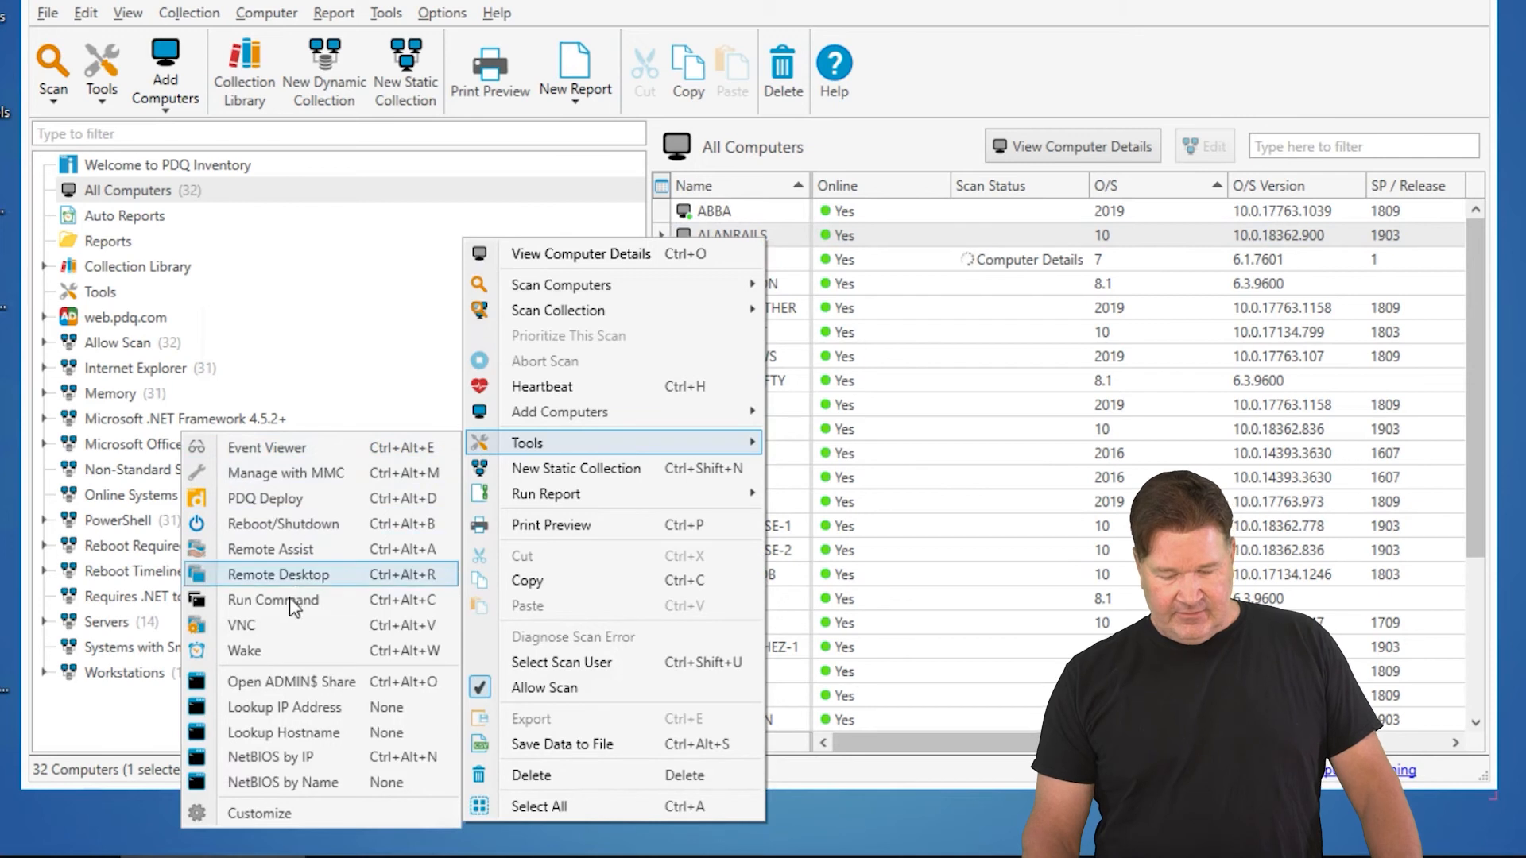
- Run NetBIOS by Name on ALANRAILS from its right-click Tools menu
click(279, 782)
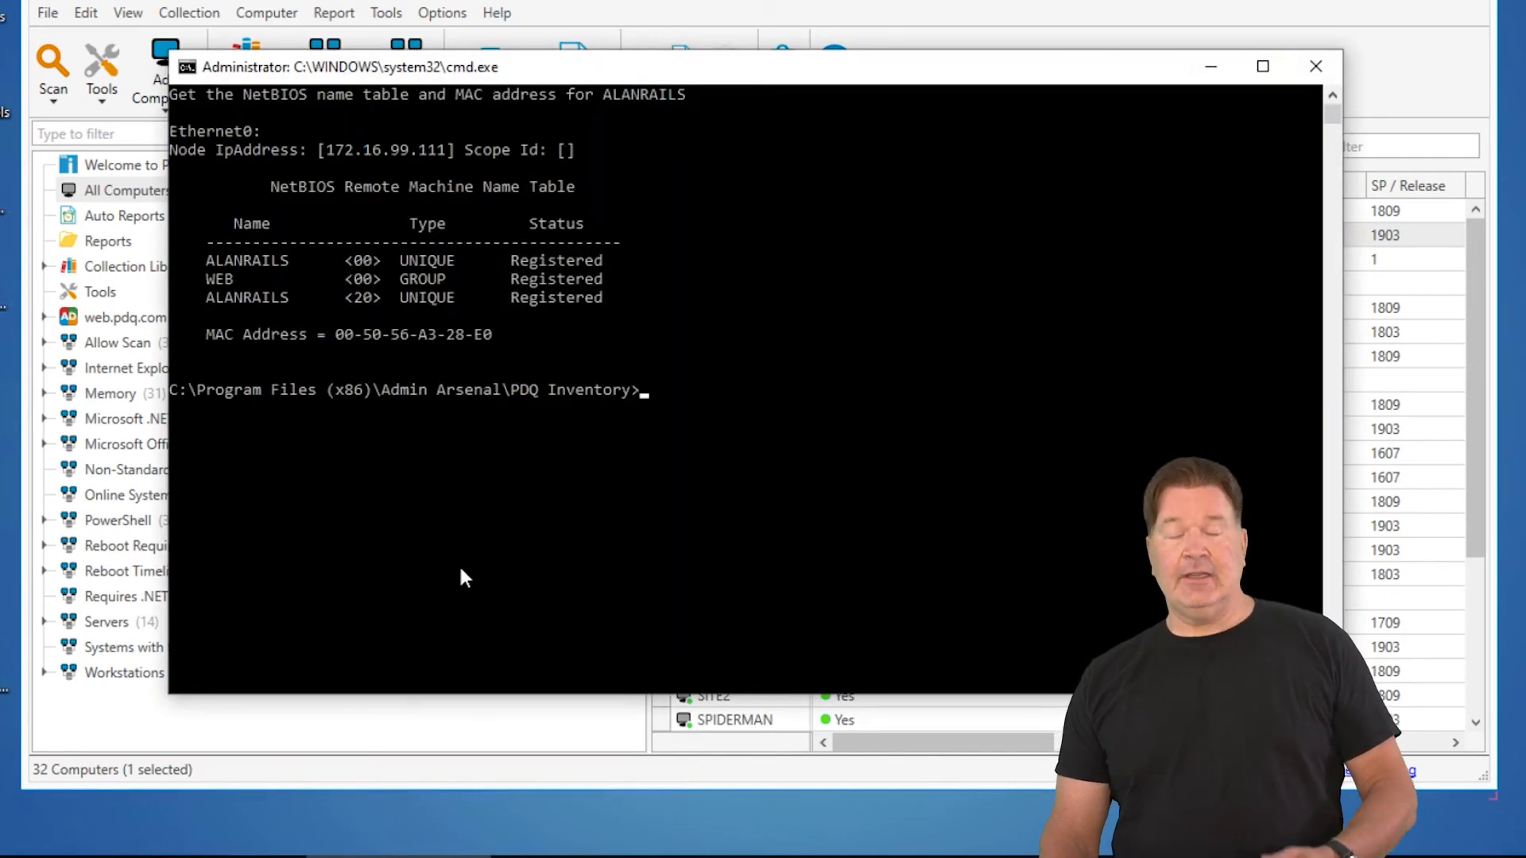